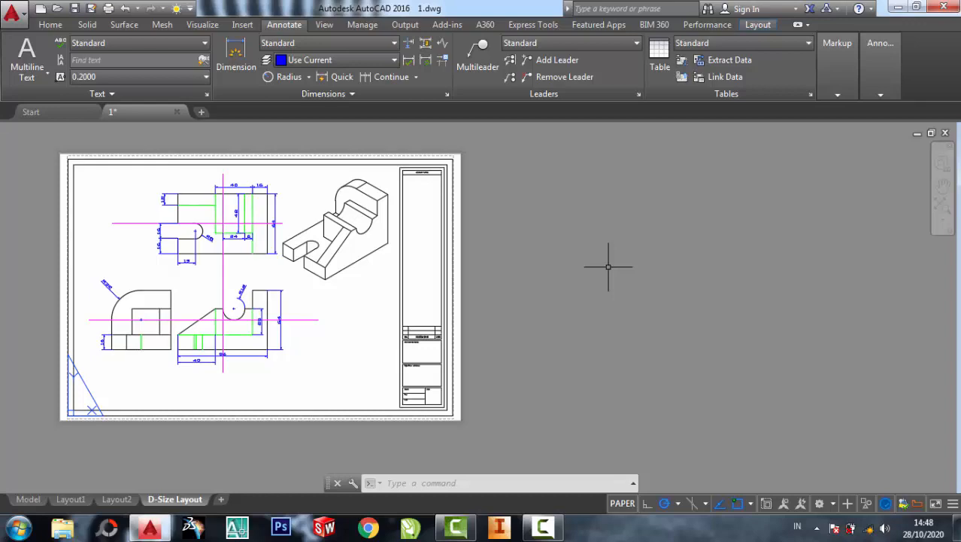
{"action": "scroll", "coordinate": [237, 225], "scroll_direction": "up", "scroll_amount": 2}
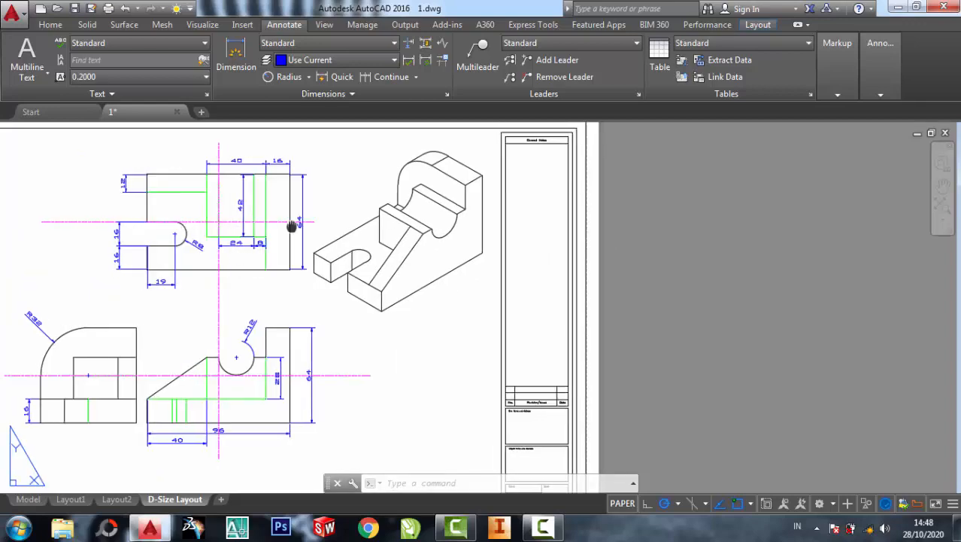
{"action": "middle_click_drag", "start_coordinate": [292, 225], "coordinate": [393, 207]}
{"action": "scroll", "coordinate": [390, 208], "scroll_direction": "down", "scroll_amount": 2}
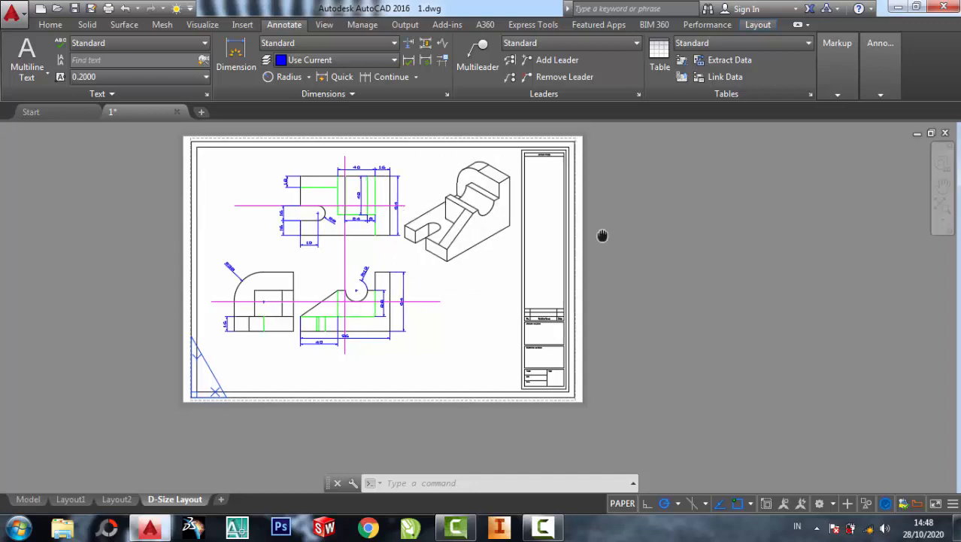
{"action": "middle_click_drag", "start_coordinate": [603, 238], "coordinate": [458, 259]}
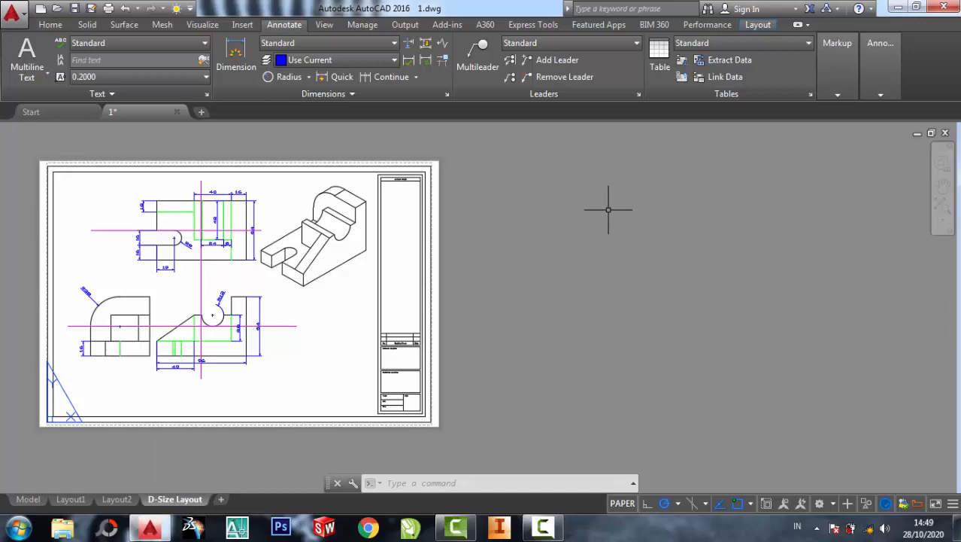
Start plotting the D-Size Layout as a single sheet and assign the monochrome.ctb plot style table
{"action": "key", "text": "ctrl+p"}
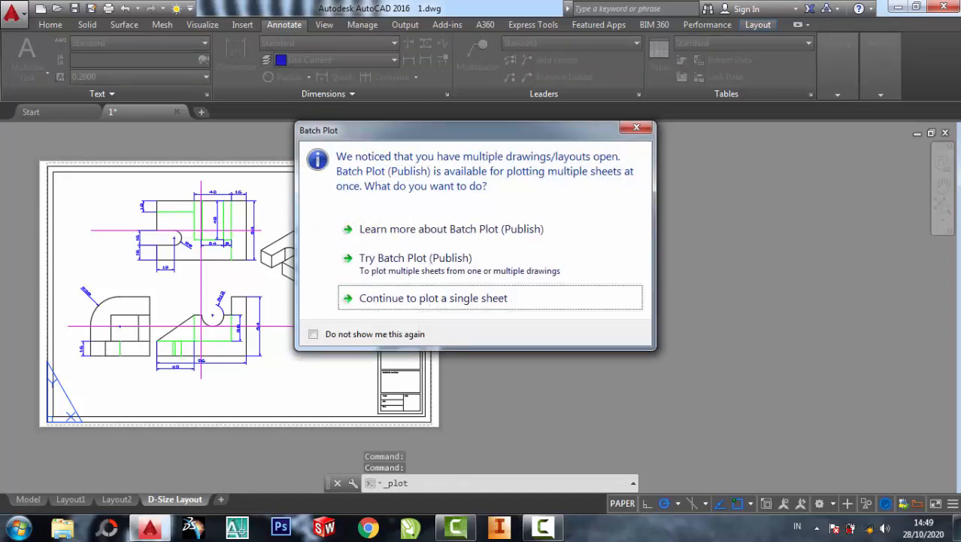
{"action": "left_click", "coordinate": [643, 130]}
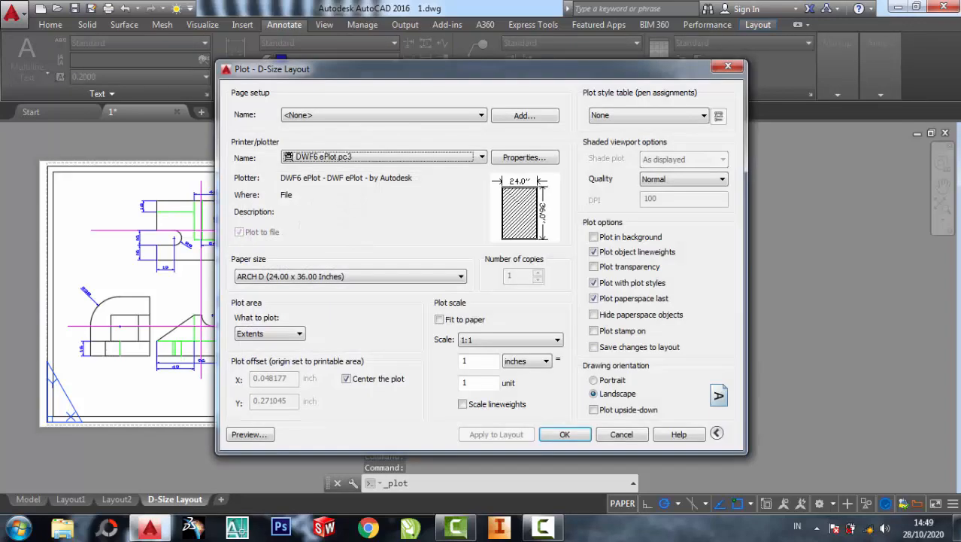
{"action": "left_click_drag", "start_coordinate": [509, 72], "coordinate": [686, 74]}
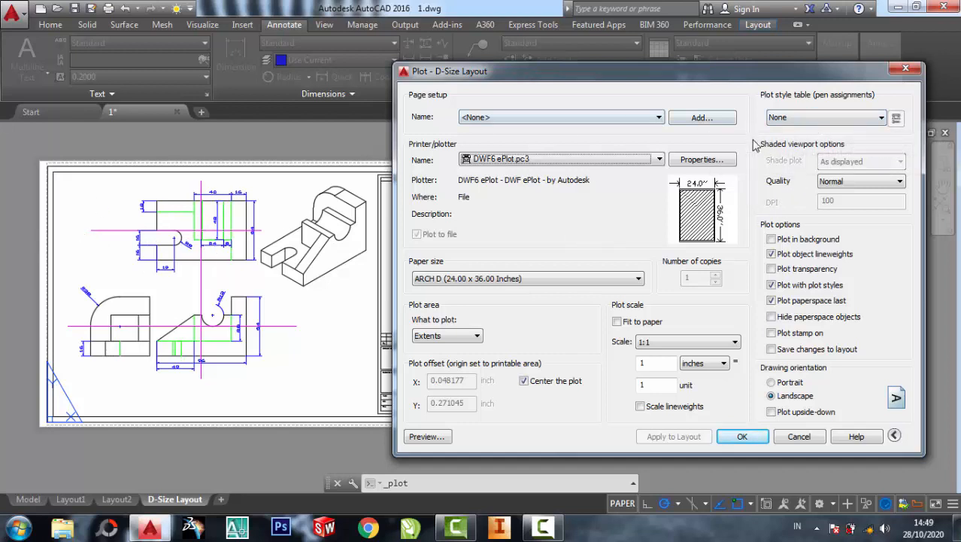
{"action": "left_click", "coordinate": [810, 119]}
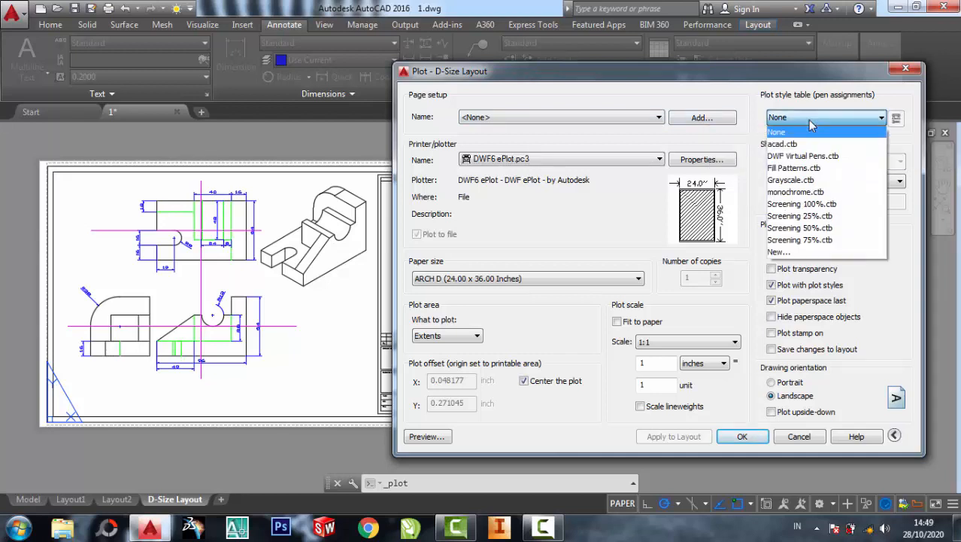
{"action": "left_click", "coordinate": [810, 194]}
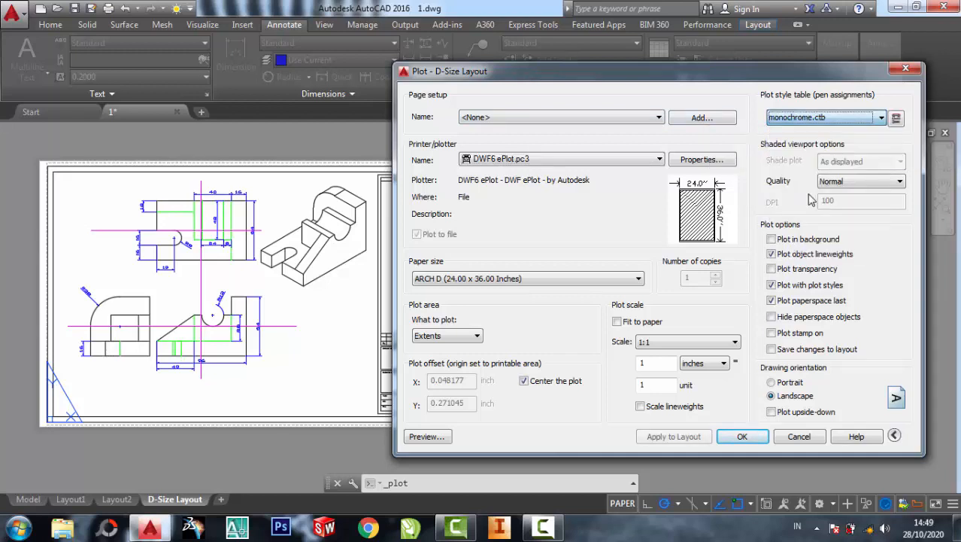
Edit the monochrome.ctb plot styles, setting the lineweight of Color 5 to 0.1500 mm and Color 3 to 0.1800 mm
{"action": "left_click", "coordinate": [897, 119]}
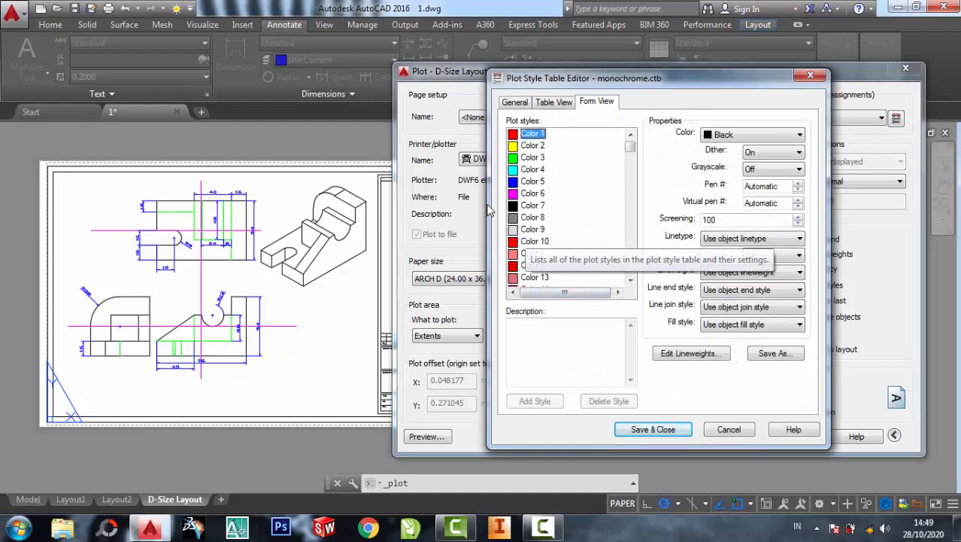
{"action": "left_click", "coordinate": [530, 182]}
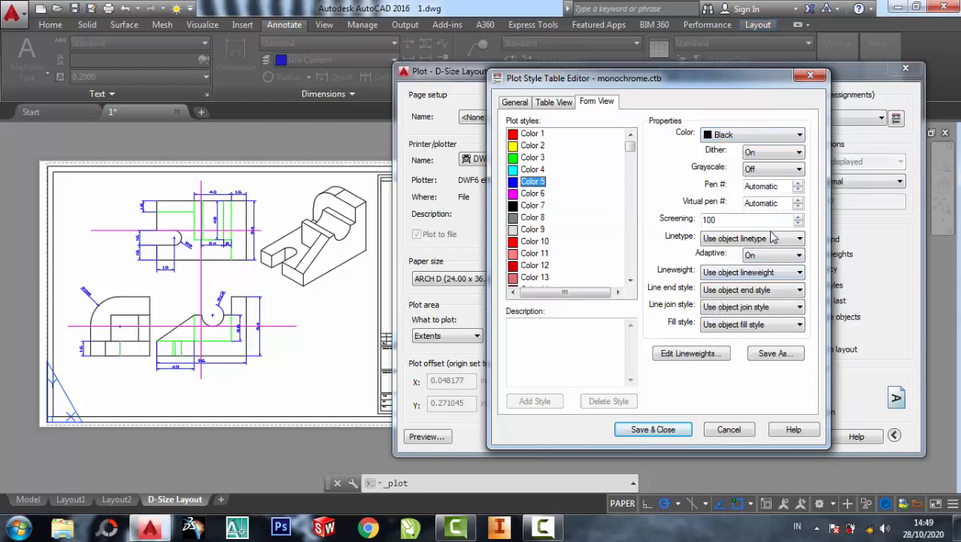
{"action": "left_click", "coordinate": [754, 274]}
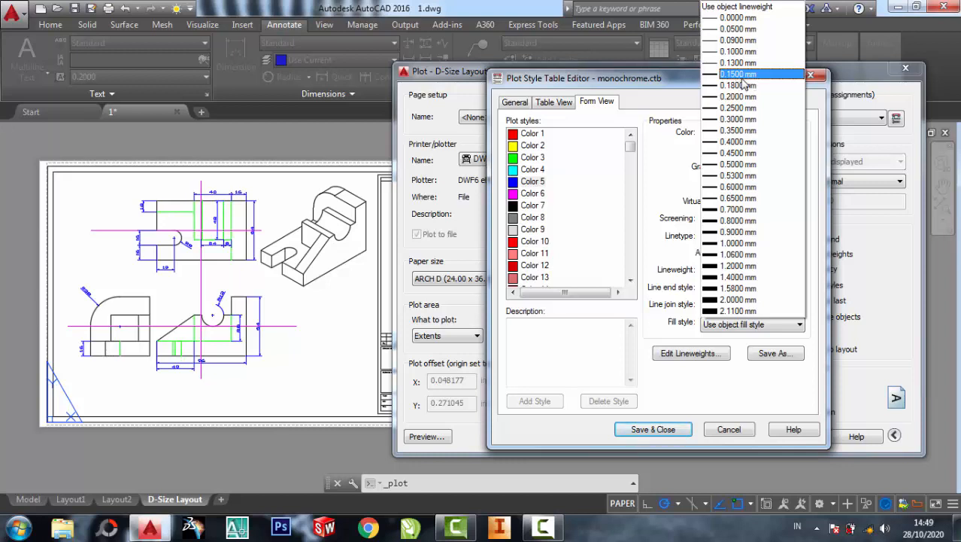
{"action": "left_click", "coordinate": [741, 75]}
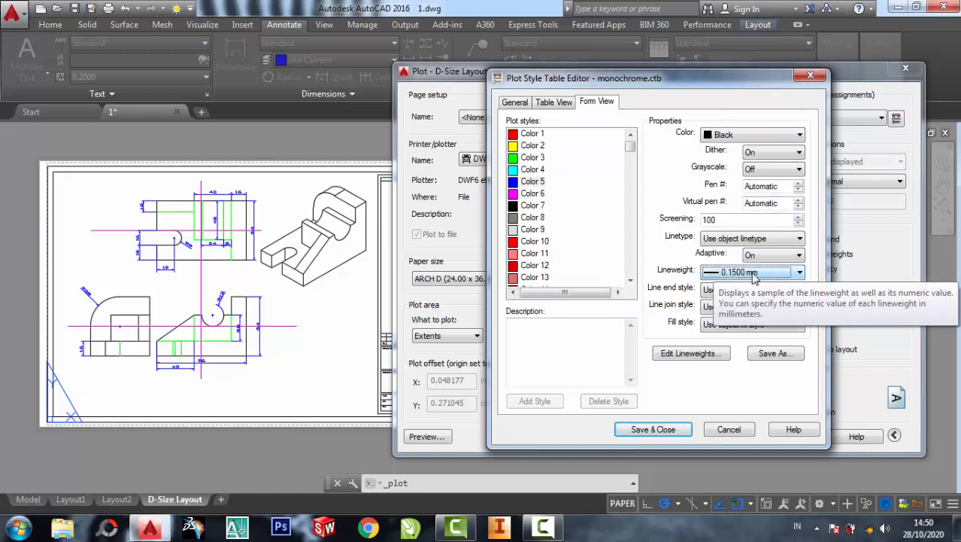
{"action": "left_click", "coordinate": [526, 159]}
{"action": "left_click", "coordinate": [756, 275]}
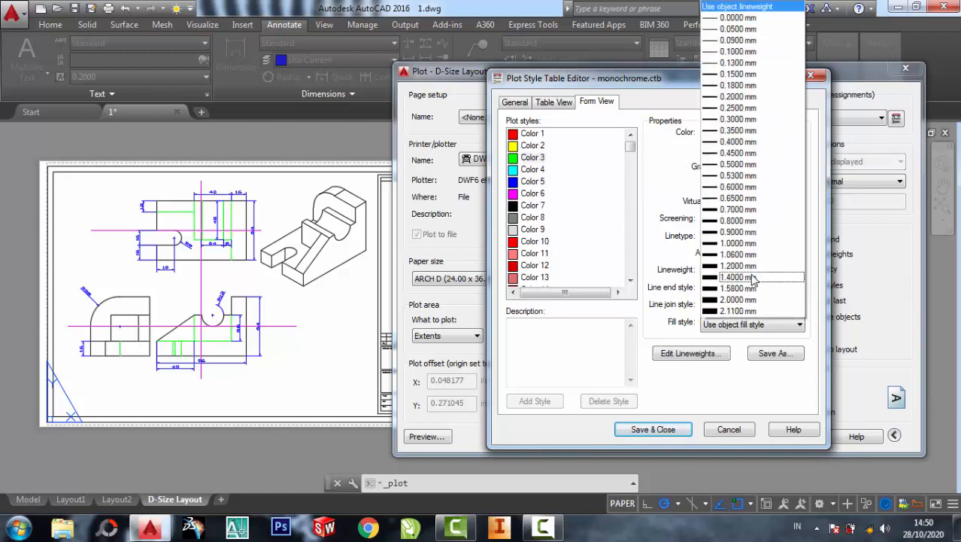
{"action": "left_click", "coordinate": [738, 86]}
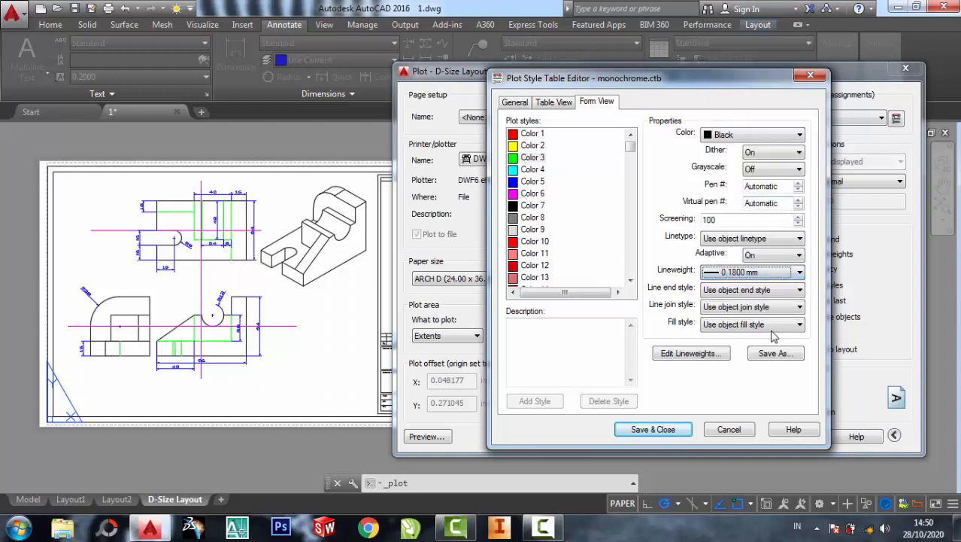
Set the lineweight of Color 6 to 0.1300 mm and Color 7 to 0.3000 mm, and save the plot style table
{"action": "left_click", "coordinate": [532, 193]}
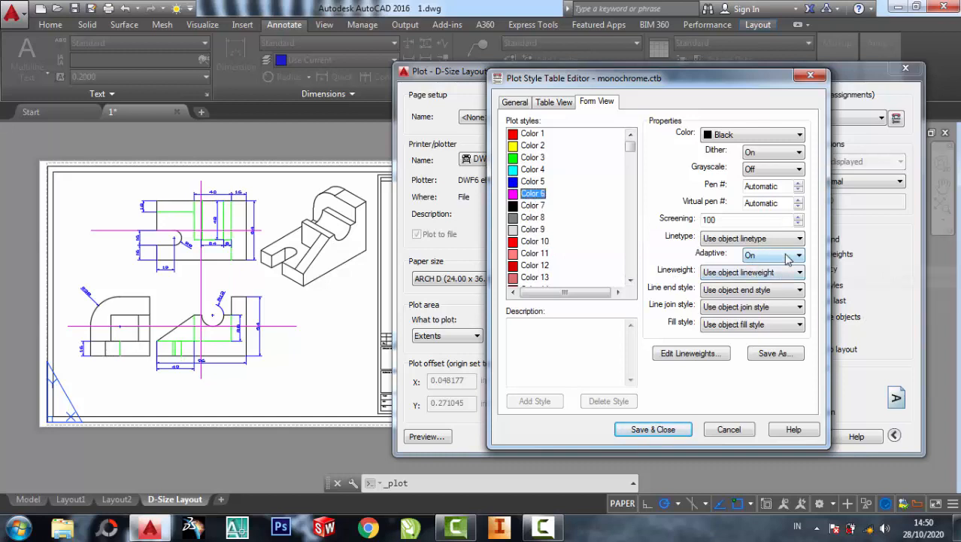
{"action": "left_click", "coordinate": [751, 277]}
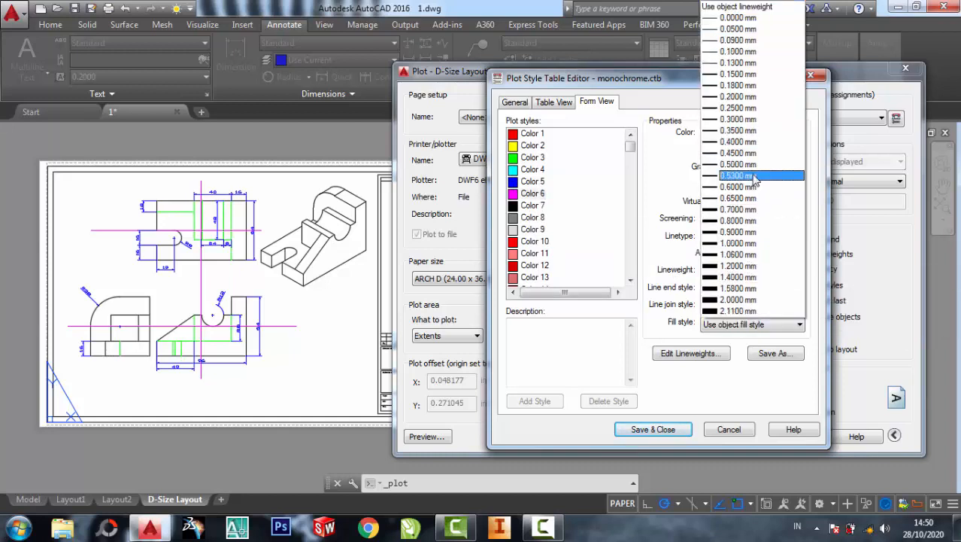
{"action": "left_click", "coordinate": [742, 65]}
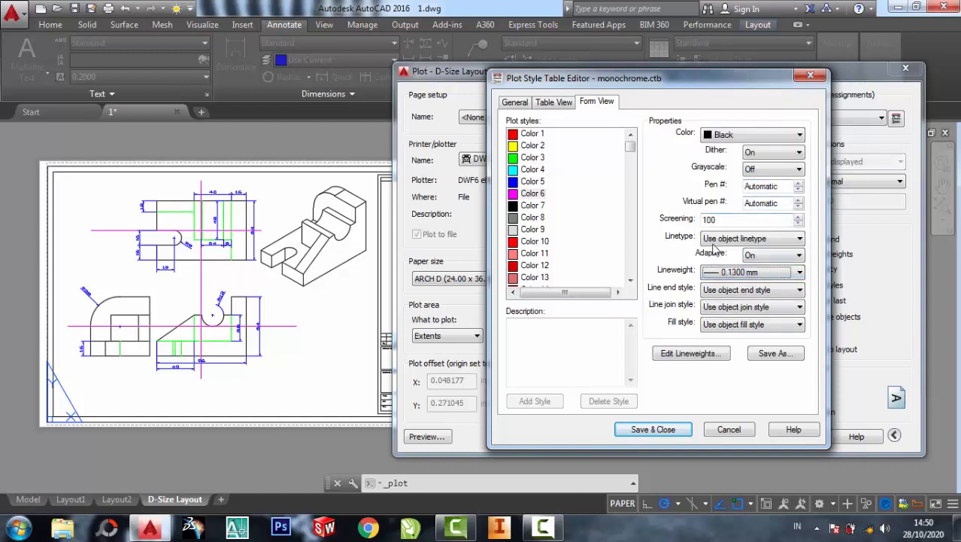
{"action": "left_click", "coordinate": [531, 205]}
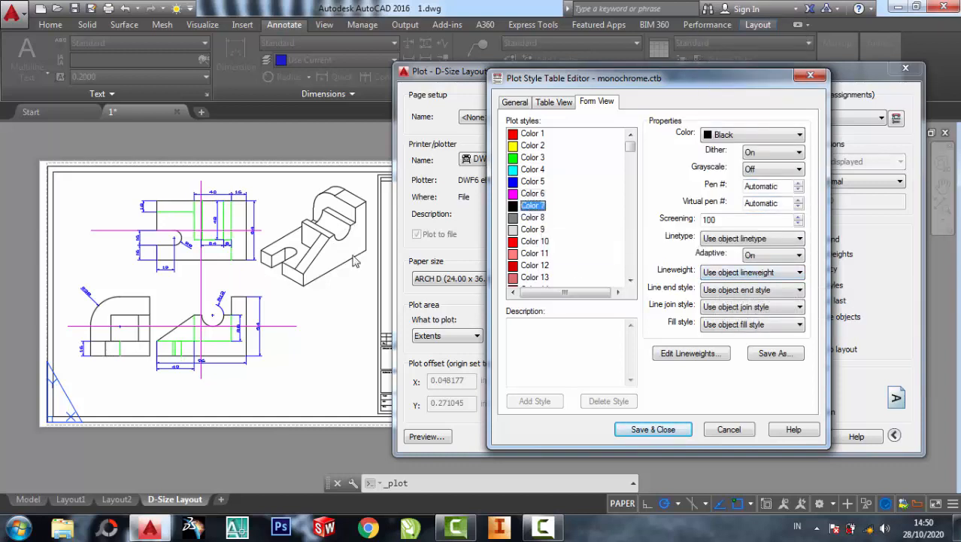
{"action": "left_click", "coordinate": [730, 273]}
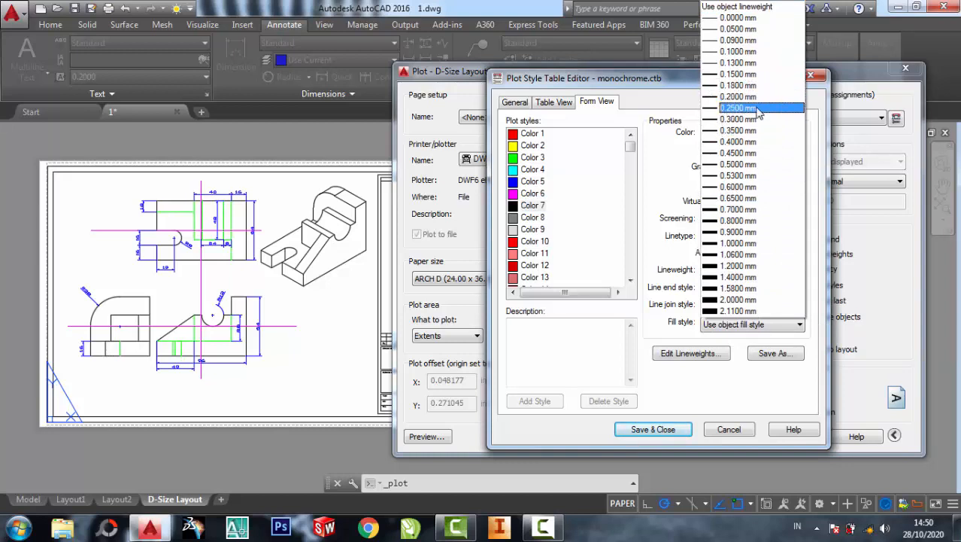
{"action": "left_click", "coordinate": [735, 120]}
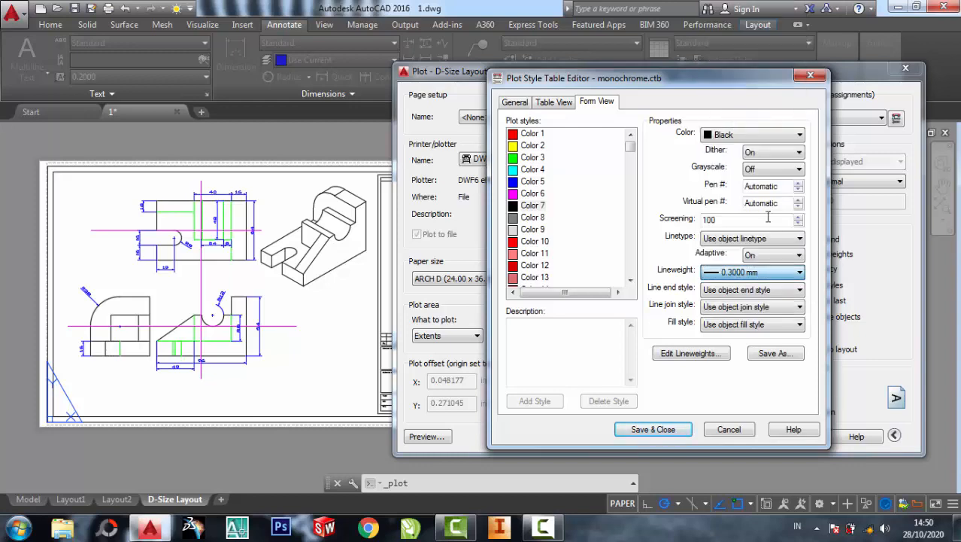
{"action": "left_click", "coordinate": [657, 429]}
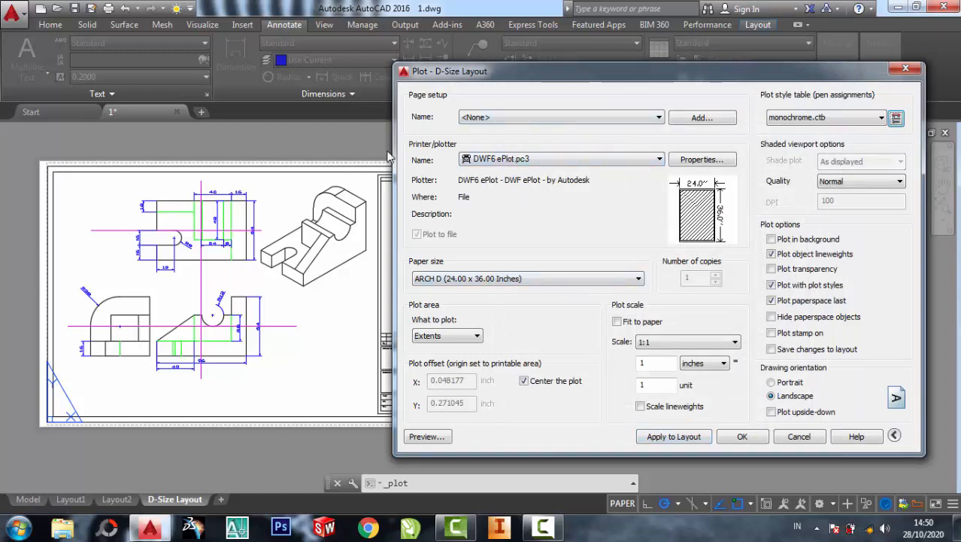
Choose the DWG To PDF.pc3 plotter with the ISO A4 (297.00 x 210.00 MM) paper size
{"action": "left_click", "coordinate": [554, 163]}
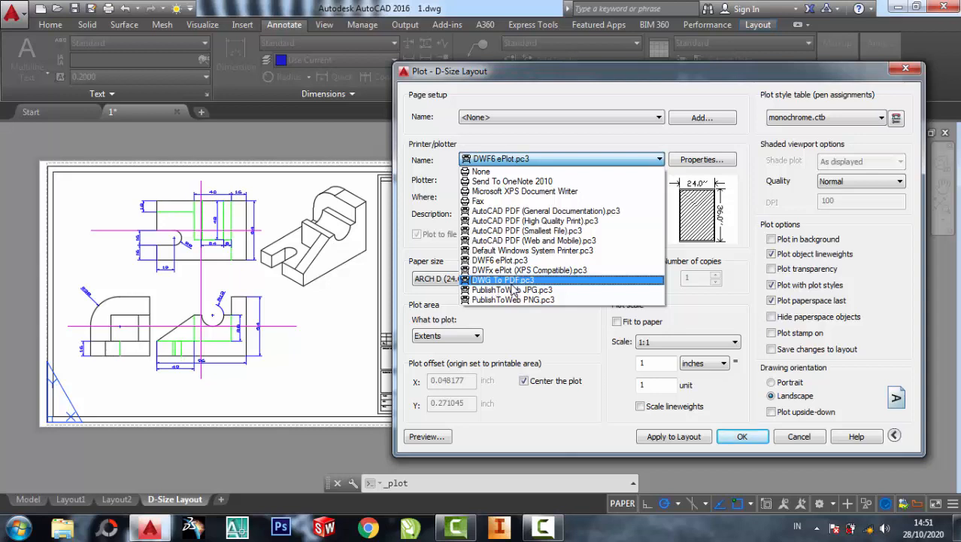
{"action": "left_click", "coordinate": [511, 282]}
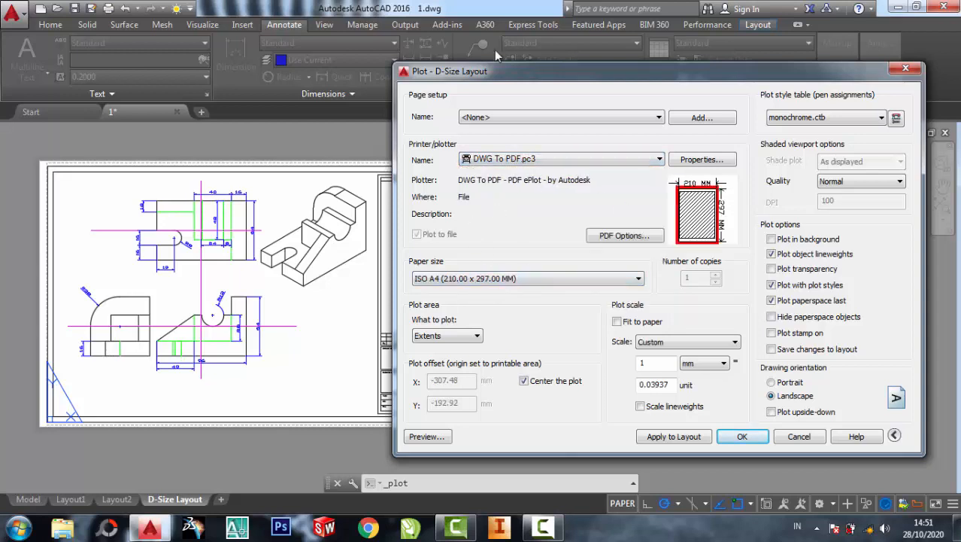
{"action": "left_click", "coordinate": [524, 278]}
{"action": "scroll", "coordinate": [451, 113], "scroll_direction": "up", "scroll_amount": 1}
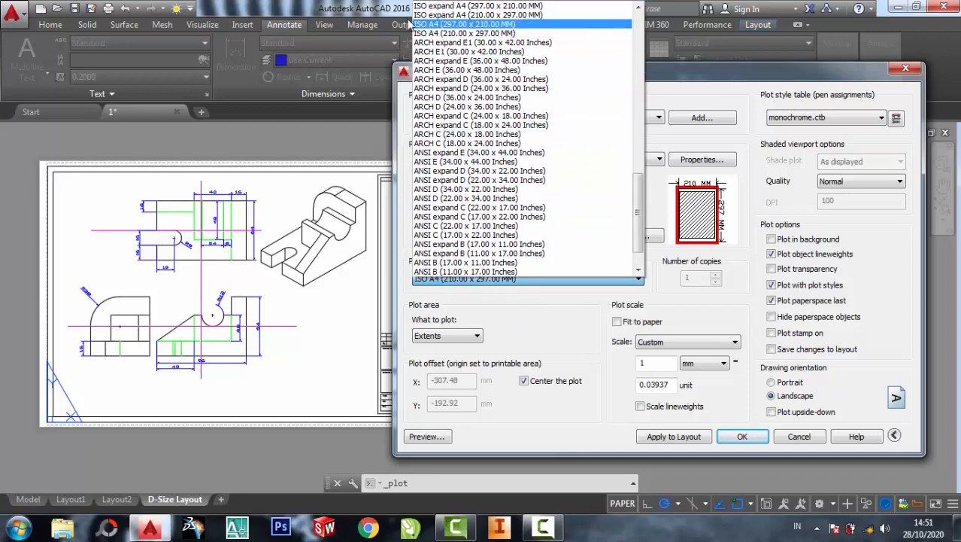
{"action": "left_click", "coordinate": [467, 27]}
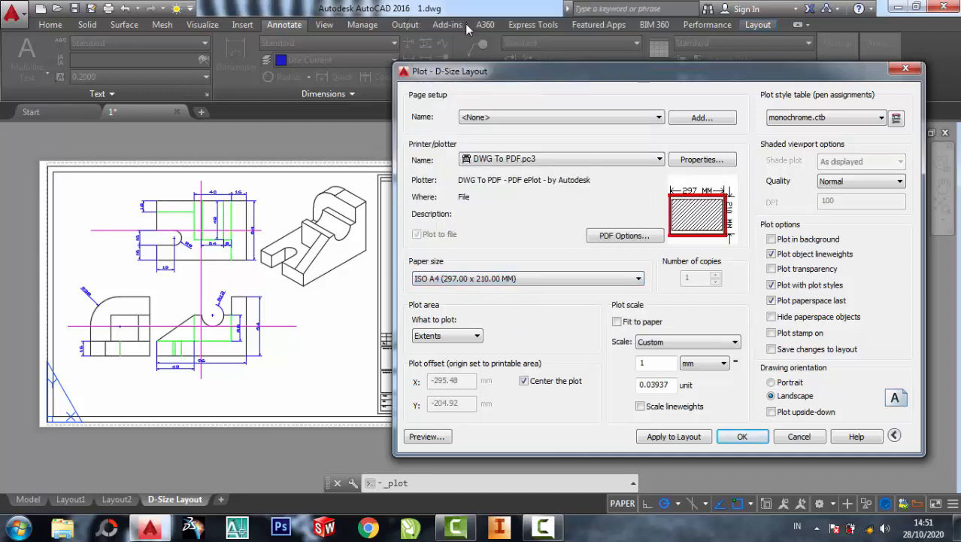
Fit the plot to the paper and define a window plot area around the sheet's outer border
{"action": "mouse_move", "coordinate": [703, 197]}
{"action": "left_click", "coordinate": [618, 322]}
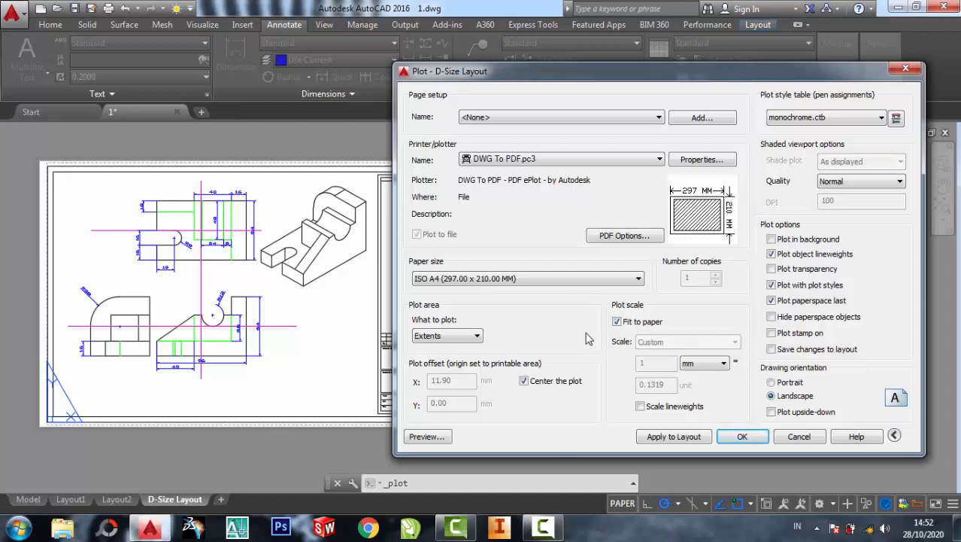
{"action": "left_click", "coordinate": [472, 336]}
{"action": "left_click", "coordinate": [454, 376]}
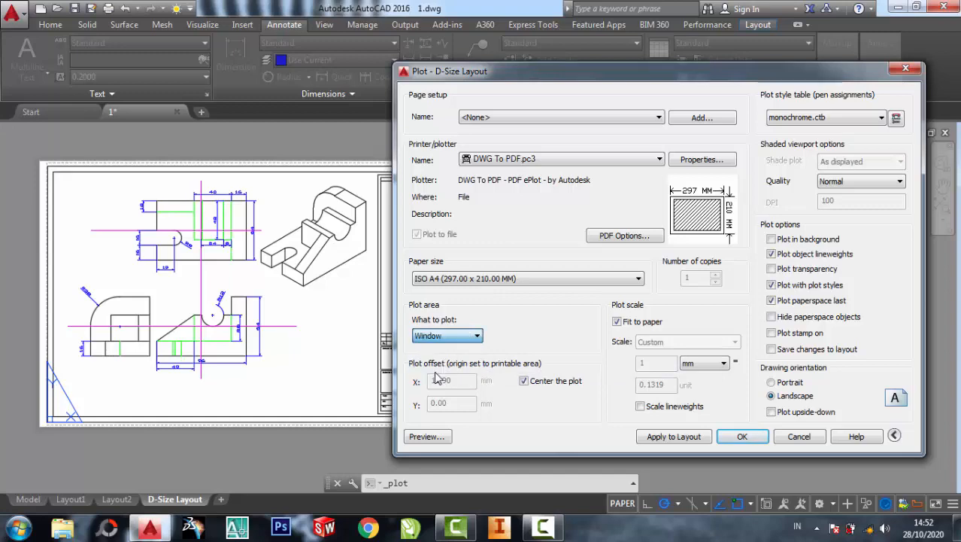
{"action": "left_click", "coordinate": [46, 164]}
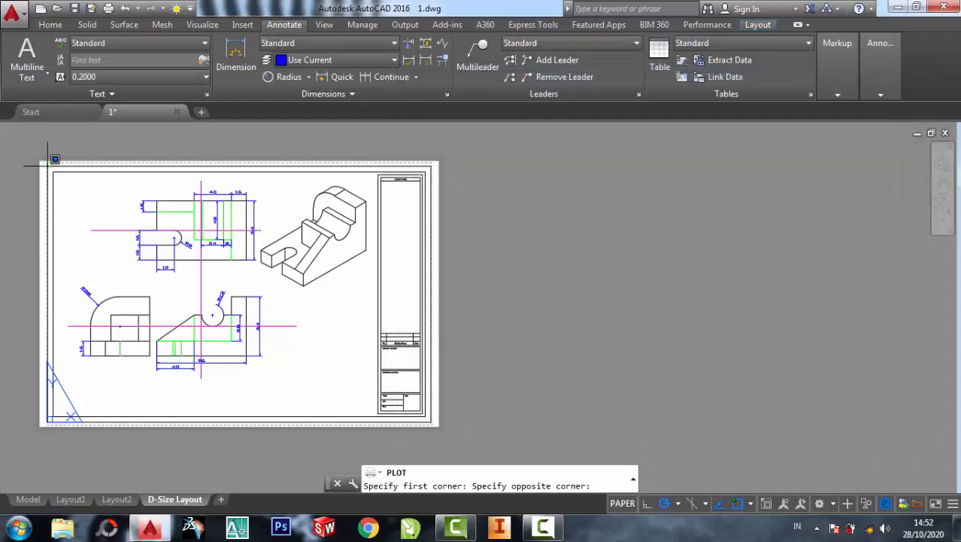
{"action": "left_click", "coordinate": [433, 422]}
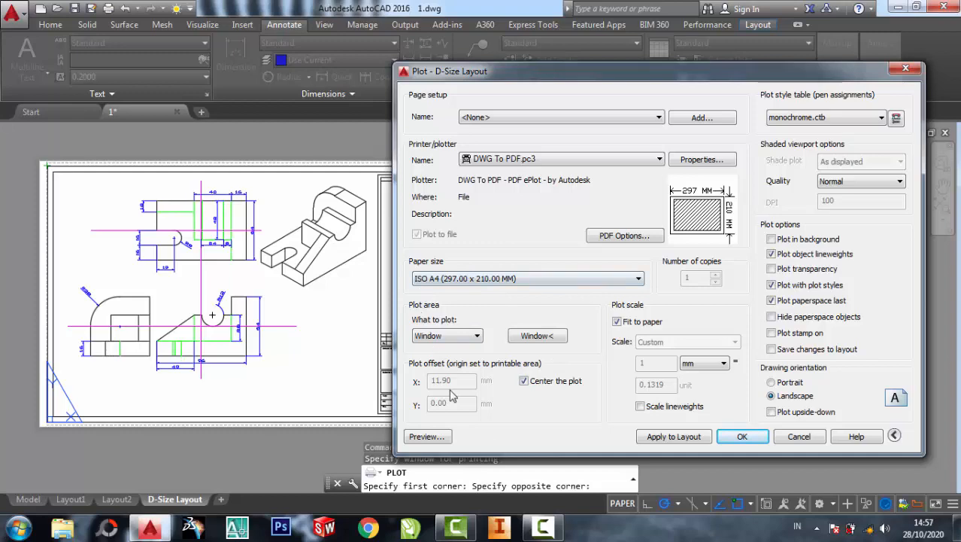
Preview the plot and examine the line thicknesses and dimensions of the upper orthographic view up close
{"action": "left_click", "coordinate": [426, 437]}
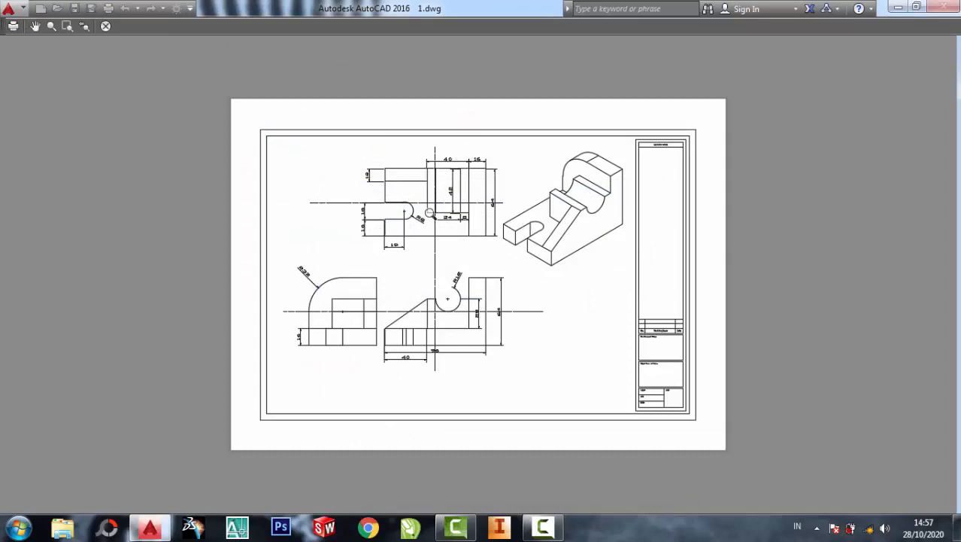
{"action": "scroll", "coordinate": [383, 196], "scroll_direction": "up", "scroll_amount": 2}
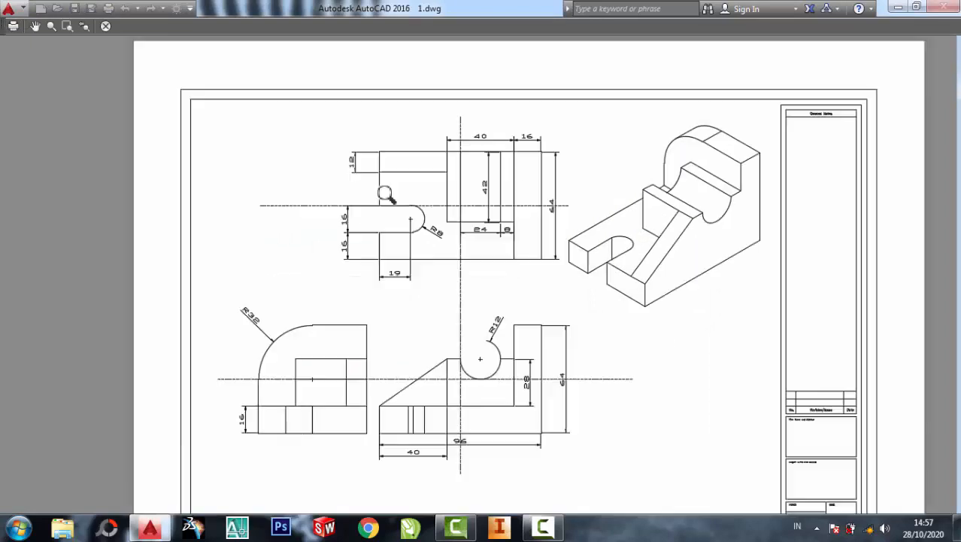
{"action": "scroll", "coordinate": [386, 194], "scroll_direction": "up", "scroll_amount": 2}
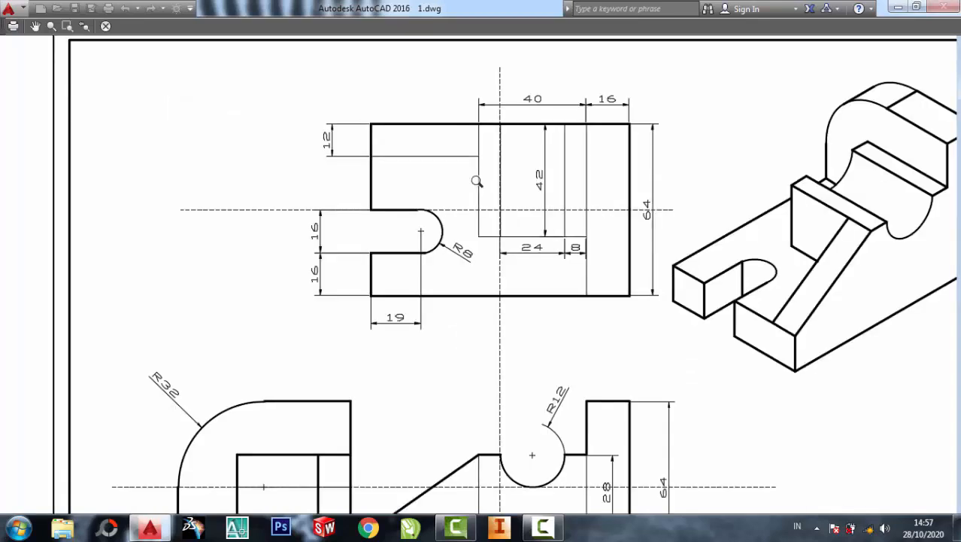
{"action": "scroll", "coordinate": [428, 138], "scroll_direction": "up", "scroll_amount": 2}
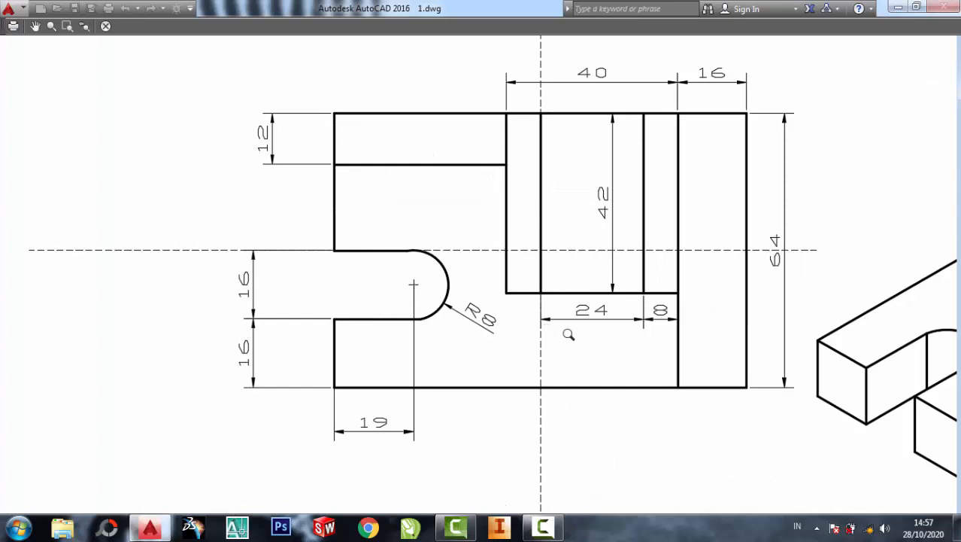
{"action": "scroll", "coordinate": [549, 142], "scroll_direction": "up", "scroll_amount": 2}
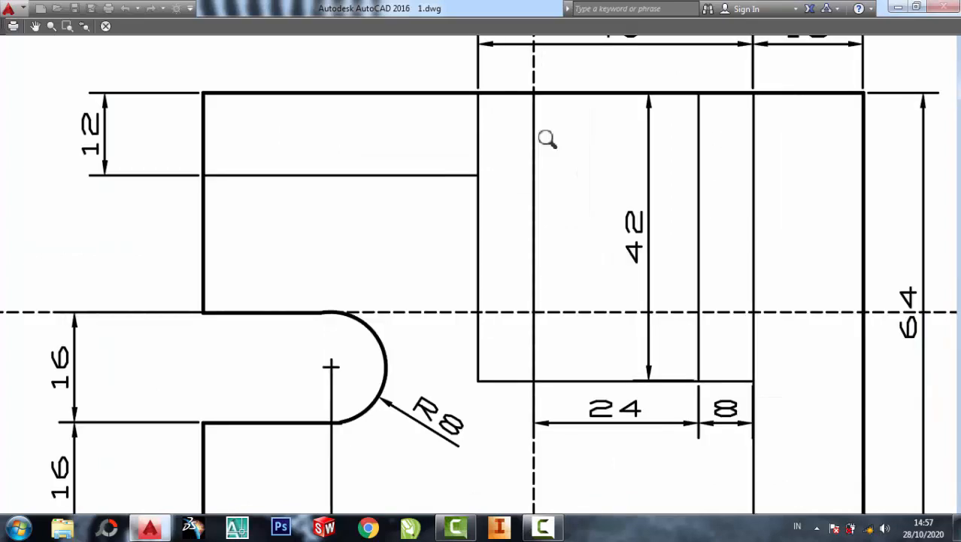
{"action": "scroll", "coordinate": [547, 140], "scroll_direction": "down", "scroll_amount": 2}
{"action": "scroll", "coordinate": [586, 66], "scroll_direction": "up", "scroll_amount": 2}
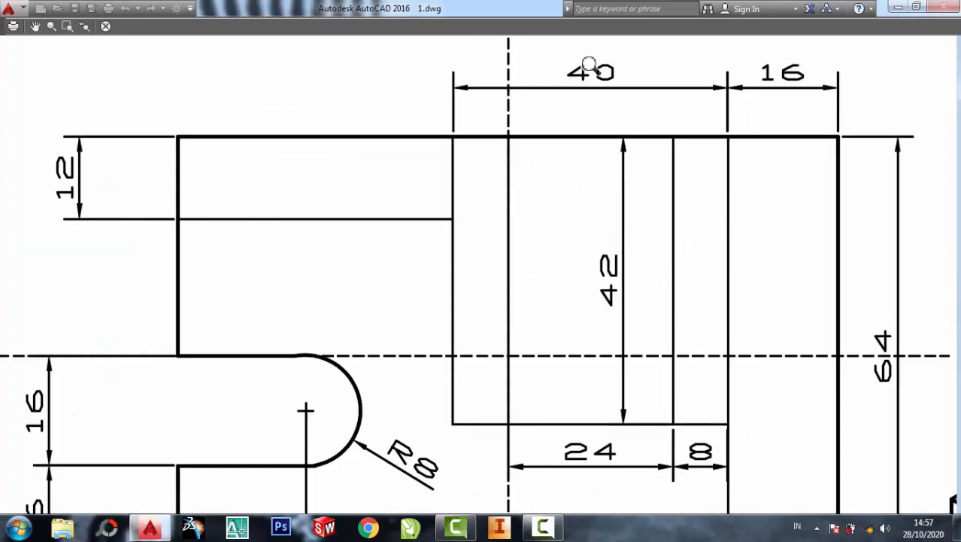
Examine the line thicknesses of the lower orthographic views in the plot preview, and return to the plot settings
{"action": "scroll", "coordinate": [590, 66], "scroll_direction": "down", "scroll_amount": 4}
{"action": "scroll", "coordinate": [593, 68], "scroll_direction": "down", "scroll_amount": 3}
{"action": "scroll", "coordinate": [598, 273], "scroll_direction": "up", "scroll_amount": 7}
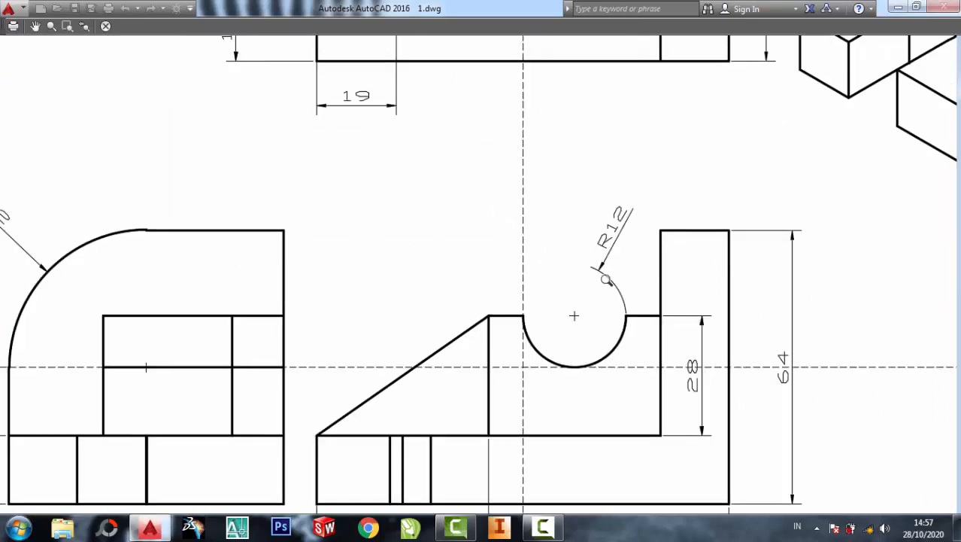
{"action": "scroll", "coordinate": [603, 264], "scroll_direction": "down", "scroll_amount": 3}
{"action": "scroll", "coordinate": [564, 319], "scroll_direction": "up", "scroll_amount": 3}
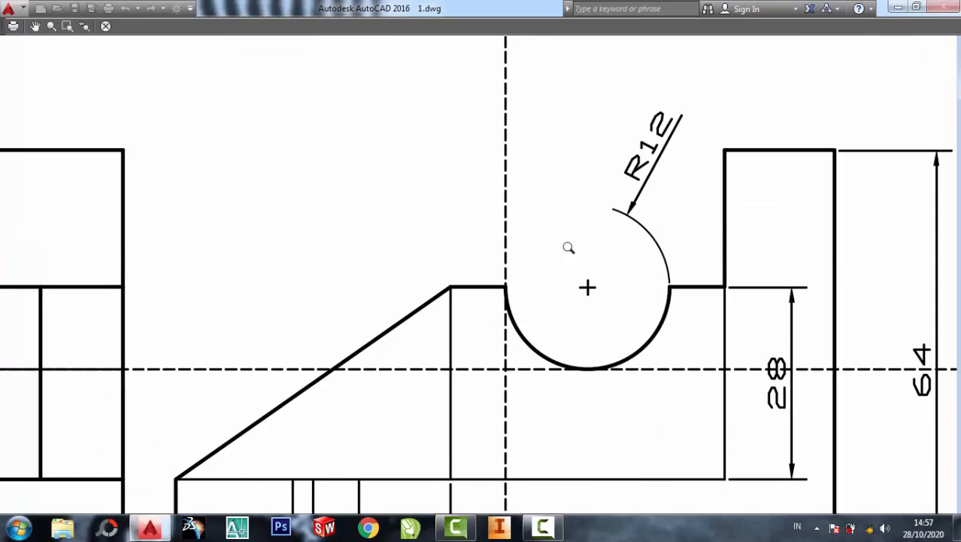
{"action": "scroll", "coordinate": [568, 248], "scroll_direction": "down", "scroll_amount": 6}
{"action": "right_click", "coordinate": [596, 212]}
{"action": "left_click", "coordinate": [625, 223]}
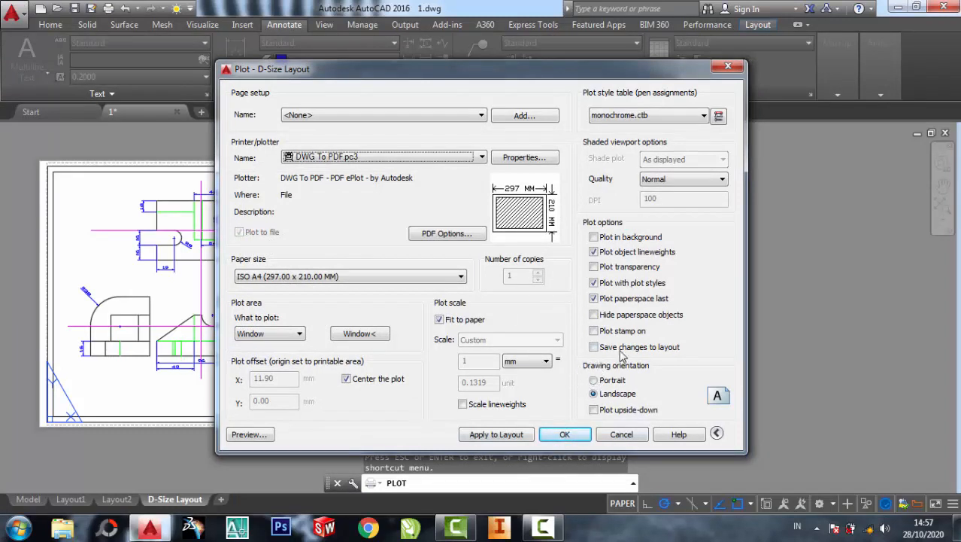
Set the drawing orientation to Landscape and plot the layout to a PDF file named a on the Desktop
{"action": "left_click", "coordinate": [601, 383]}
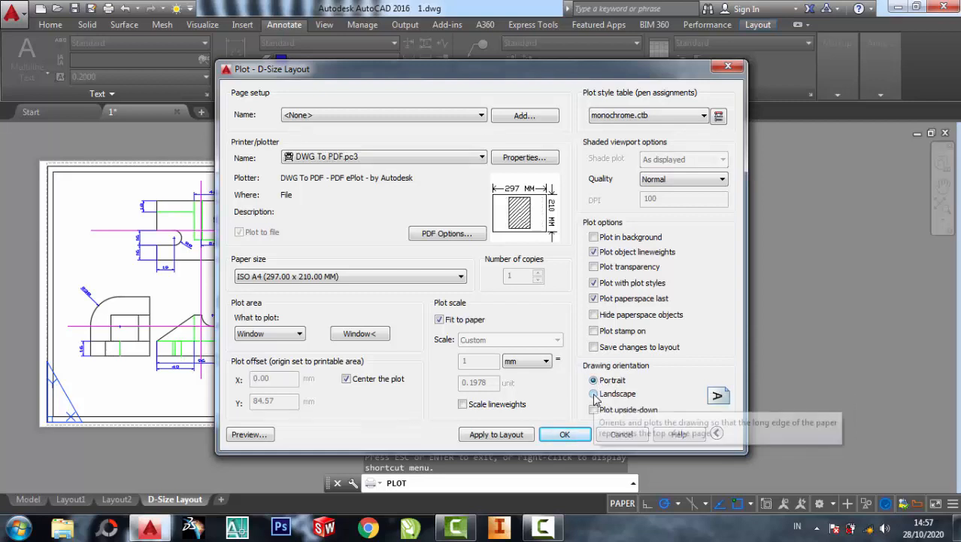
{"action": "left_click", "coordinate": [593, 394]}
{"action": "left_click", "coordinate": [564, 434]}
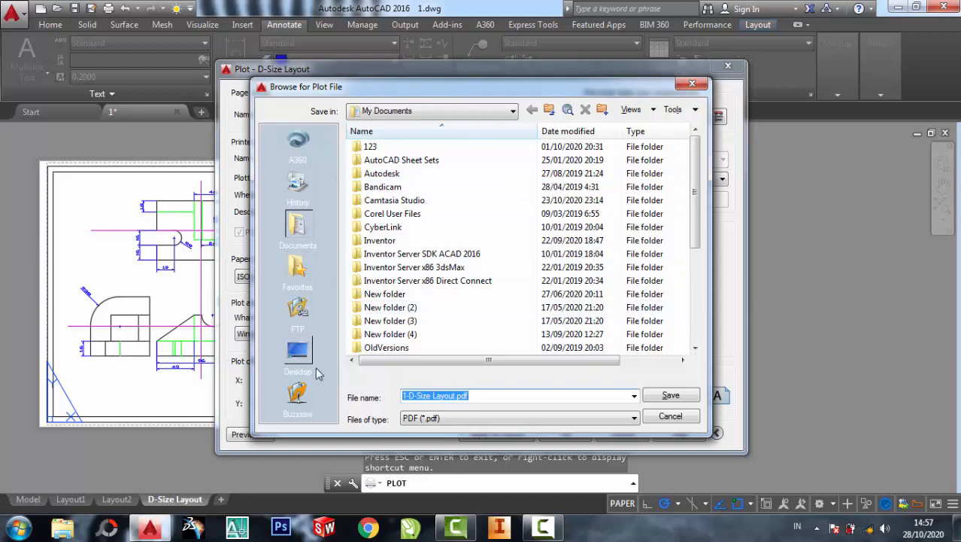
{"action": "left_click", "coordinate": [299, 365]}
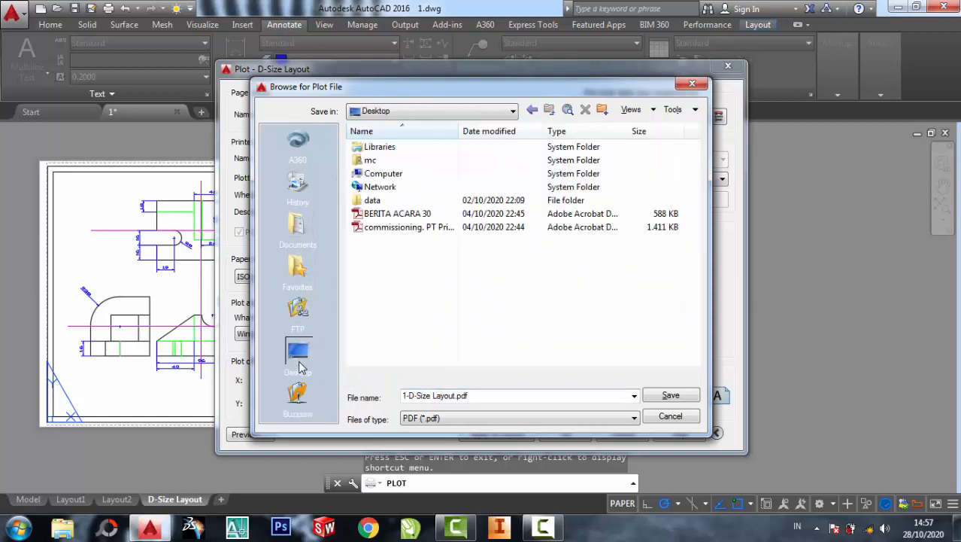
{"action": "left_click", "coordinate": [486, 397]}
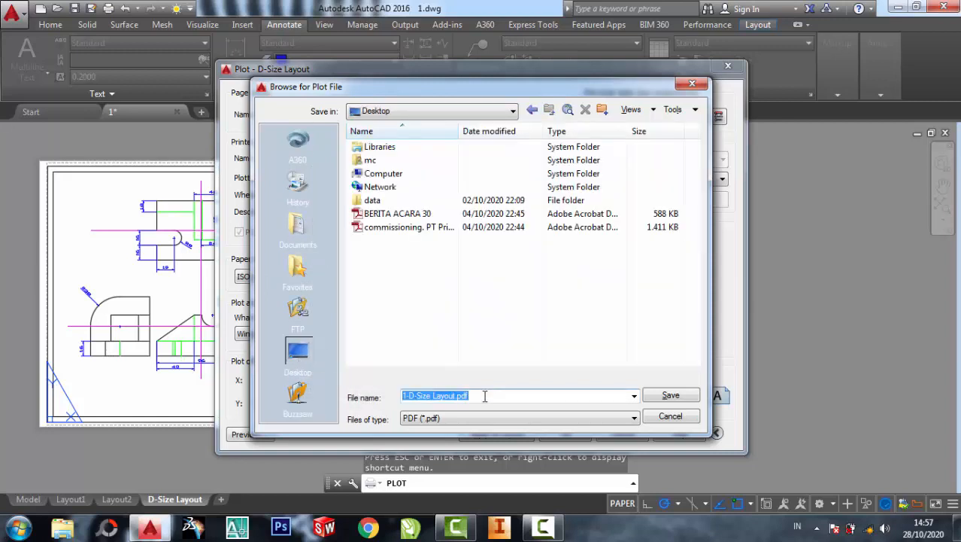
{"action": "type", "text": "a"}
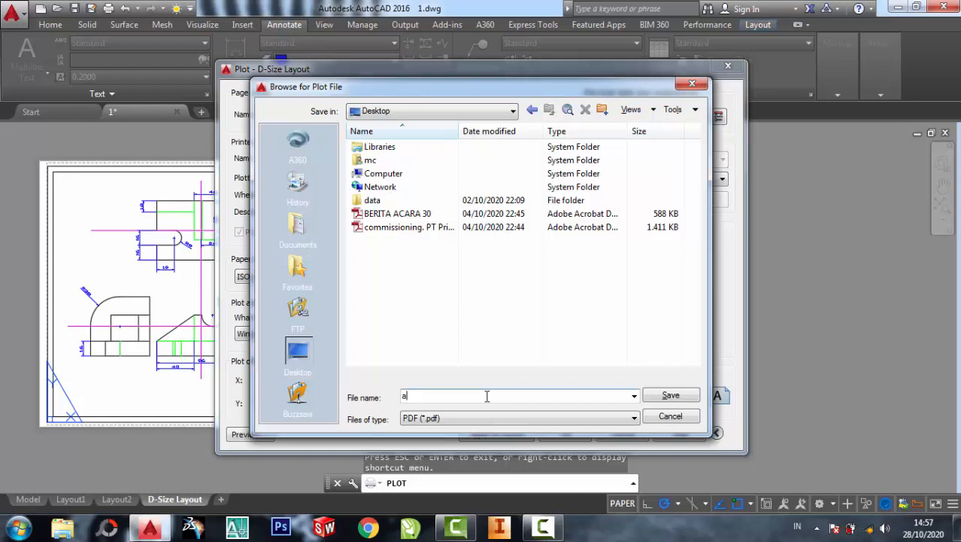
{"action": "left_click", "coordinate": [675, 396]}
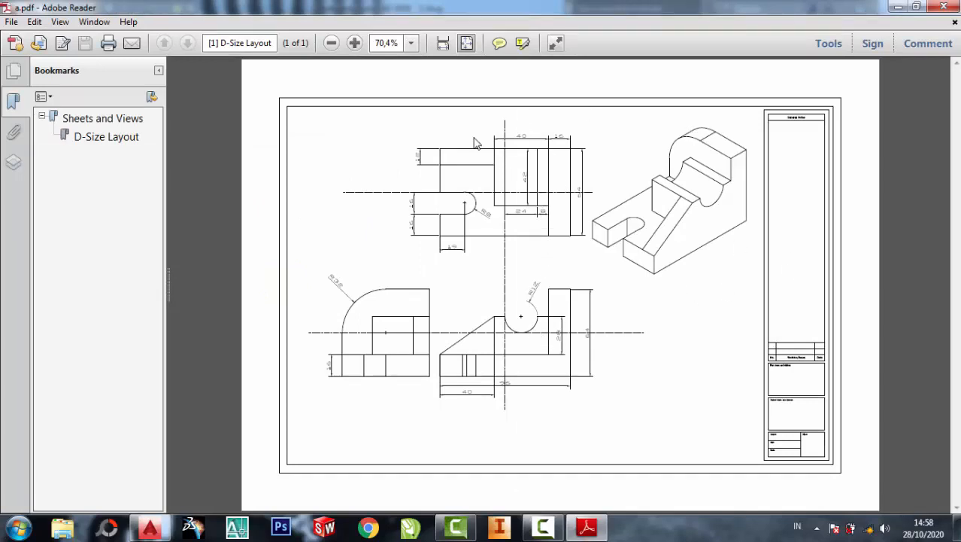
Enlarge the plotted PDF to 150% and inspect the lines and dimensions of the upper orthographic view
{"action": "left_click", "coordinate": [355, 43]}
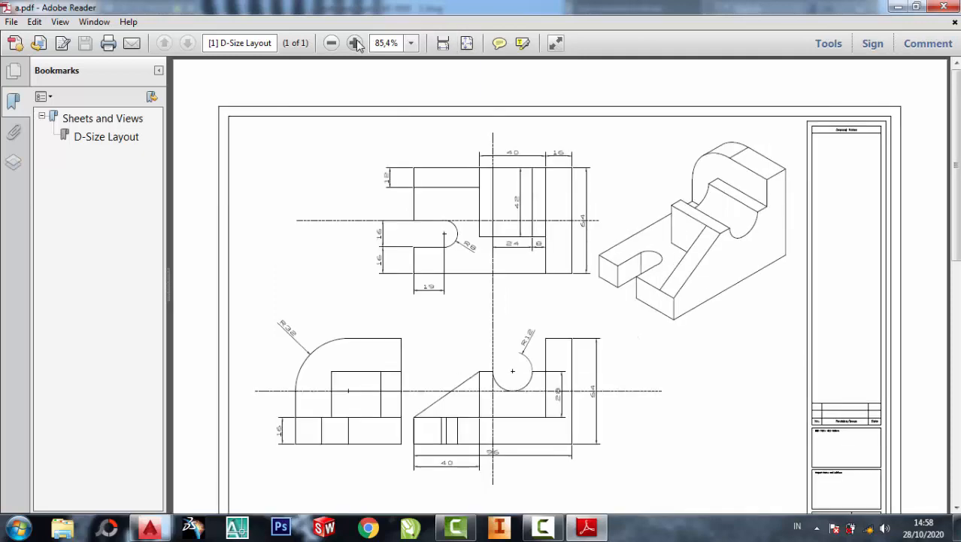
{"action": "left_click", "coordinate": [355, 43]}
{"action": "left_click", "coordinate": [356, 43]}
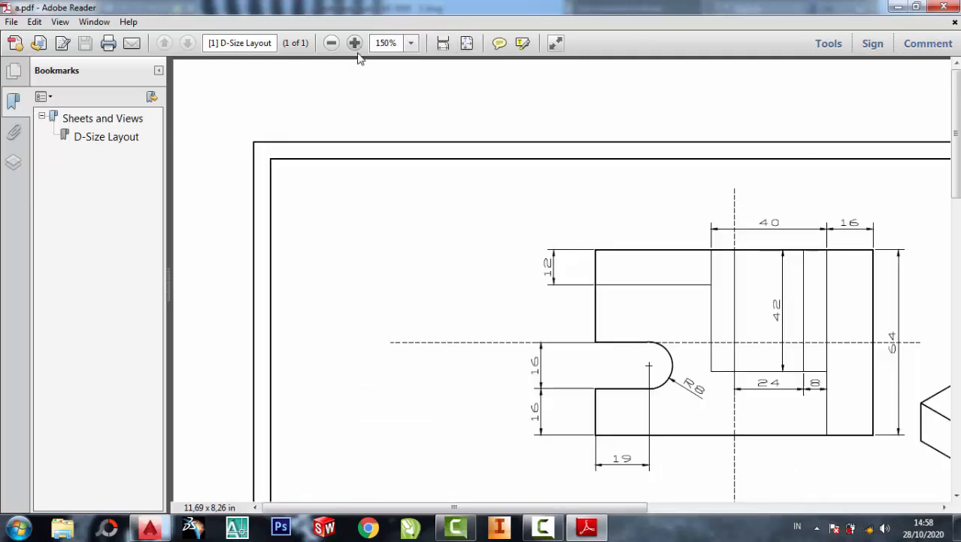
{"action": "scroll", "coordinate": [575, 267], "scroll_direction": "down", "scroll_amount": 2}
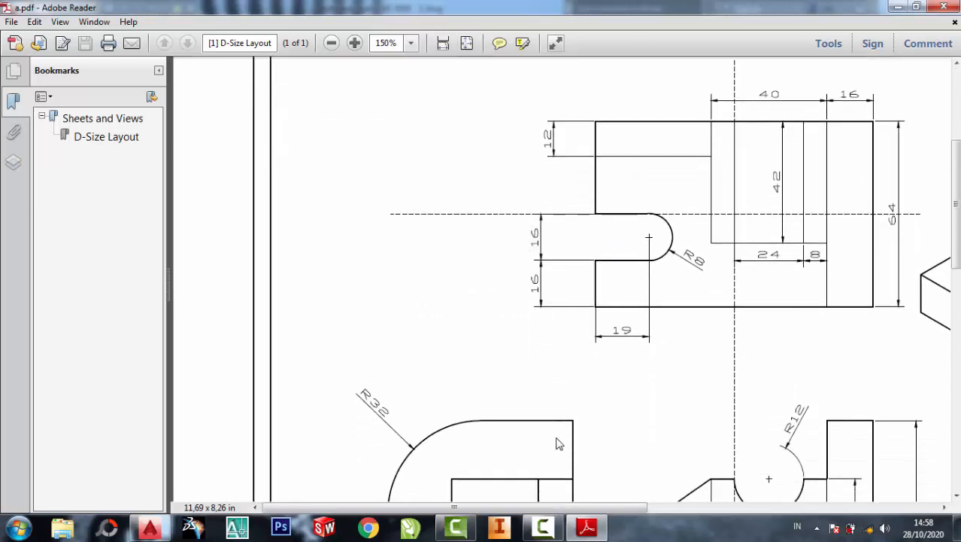
{"action": "left_click_drag", "start_coordinate": [551, 509], "coordinate": [670, 509]}
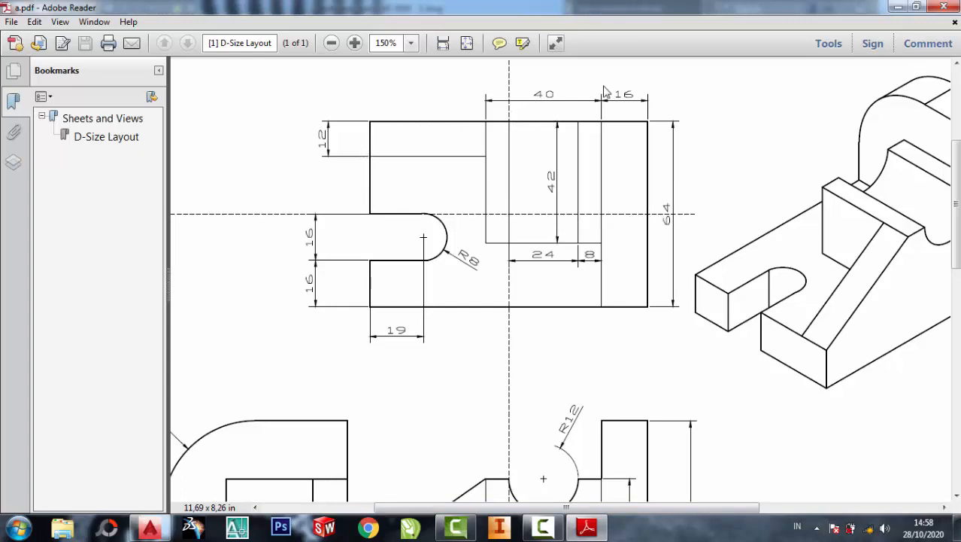
{"action": "left_click", "coordinate": [43, 116]}
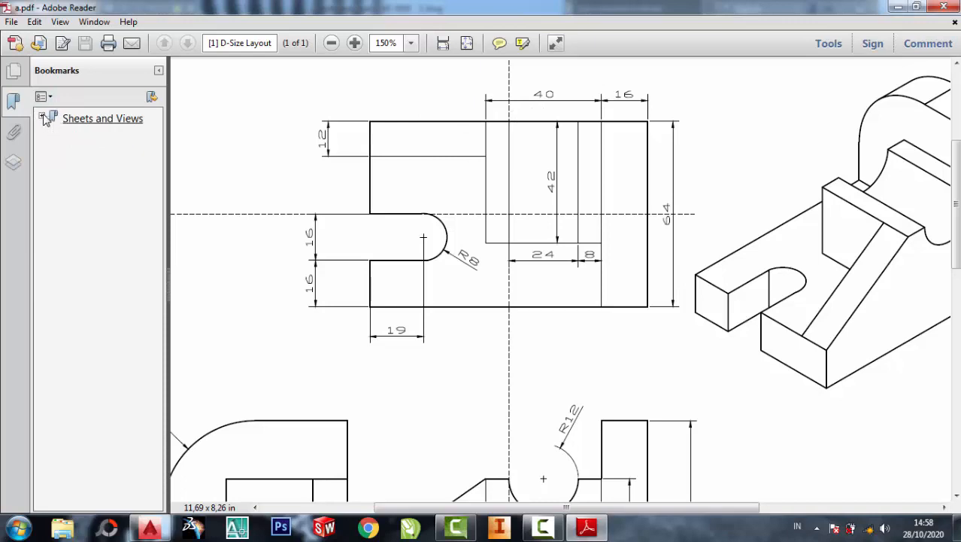
{"action": "left_click", "coordinate": [42, 116]}
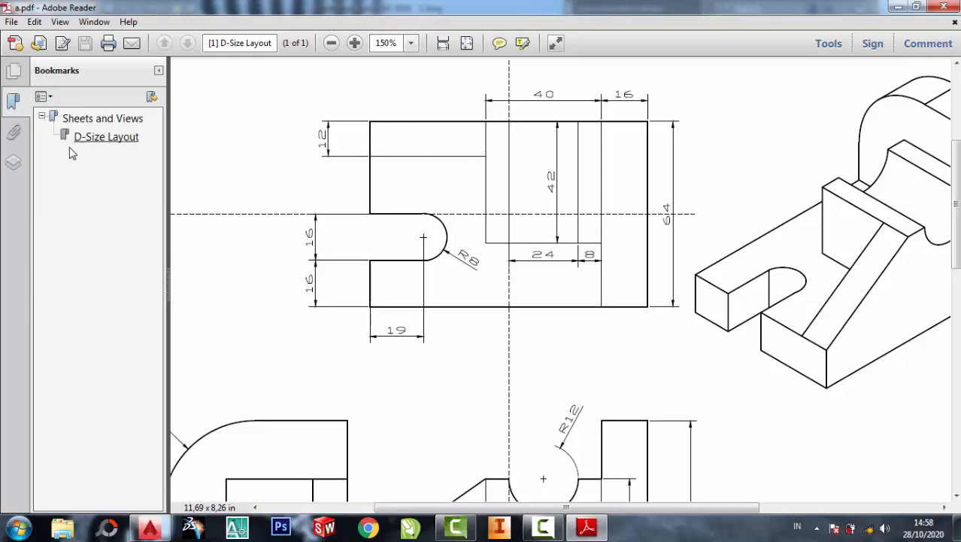
{"action": "left_click", "coordinate": [47, 98]}
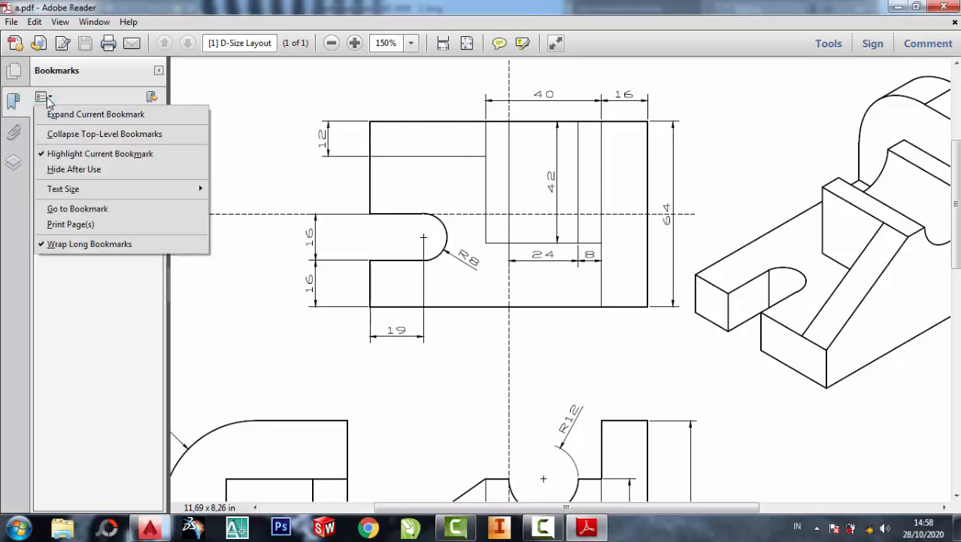
{"action": "left_click", "coordinate": [47, 98]}
{"action": "left_click", "coordinate": [42, 117]}
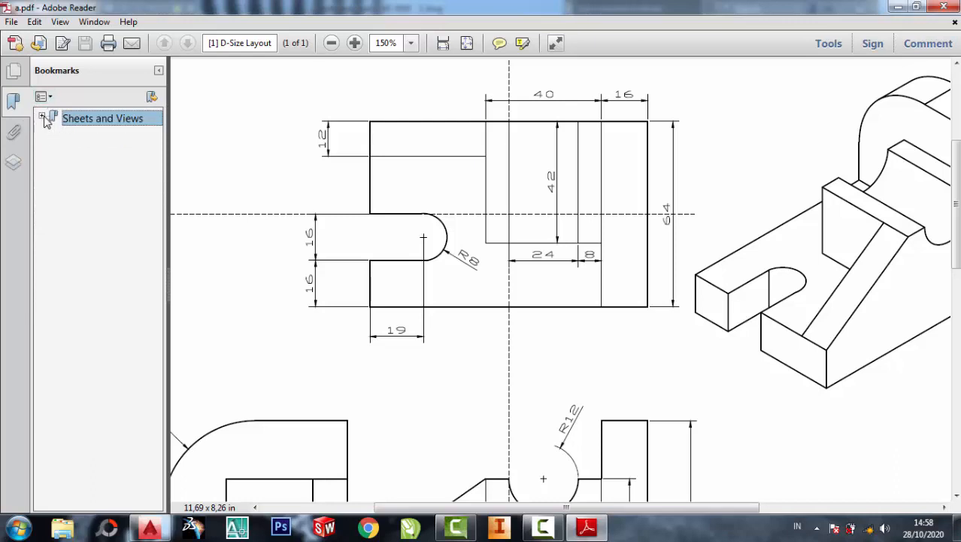
{"action": "left_click", "coordinate": [43, 117]}
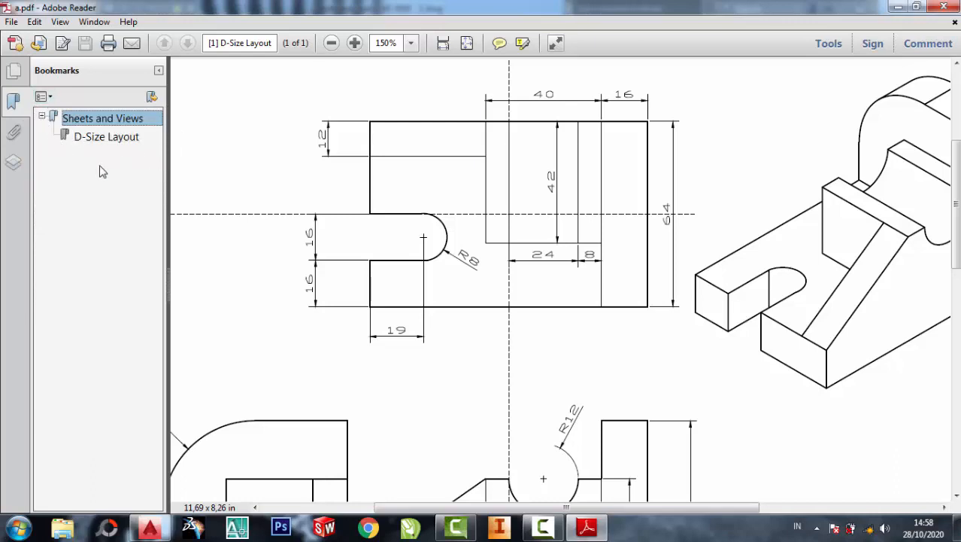
Check the orthographic and isometric views in the PDF once more, and close it to return to AutoCAD
{"action": "scroll", "coordinate": [522, 243], "scroll_direction": "up", "scroll_amount": 1}
{"action": "scroll", "coordinate": [518, 247], "scroll_direction": "down", "scroll_amount": 3}
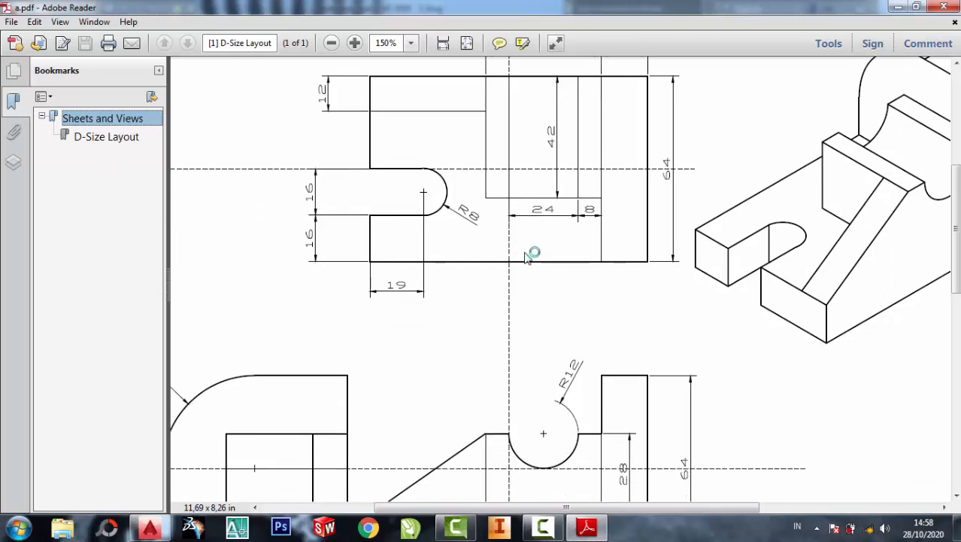
{"action": "scroll", "coordinate": [525, 256], "scroll_direction": "up", "scroll_amount": 3}
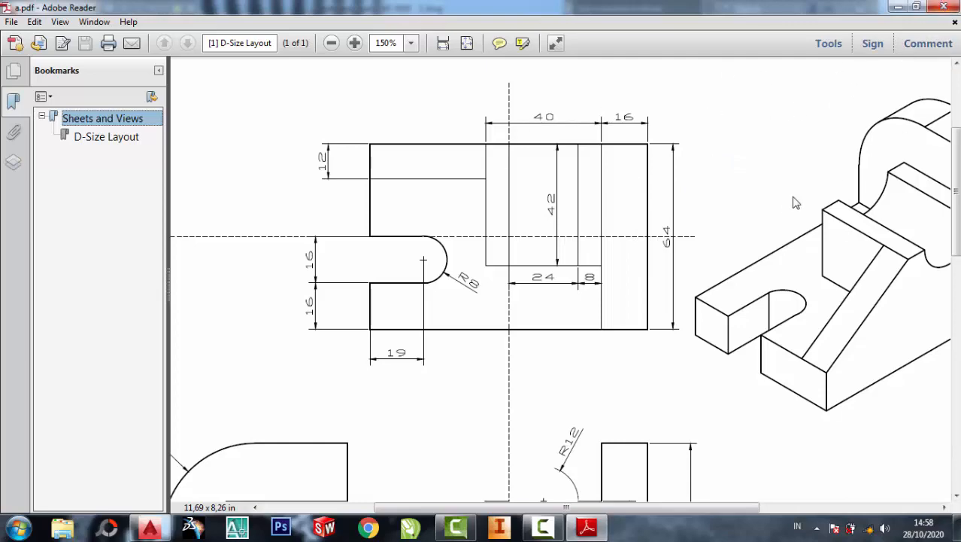
{"action": "left_click", "coordinate": [945, 8]}
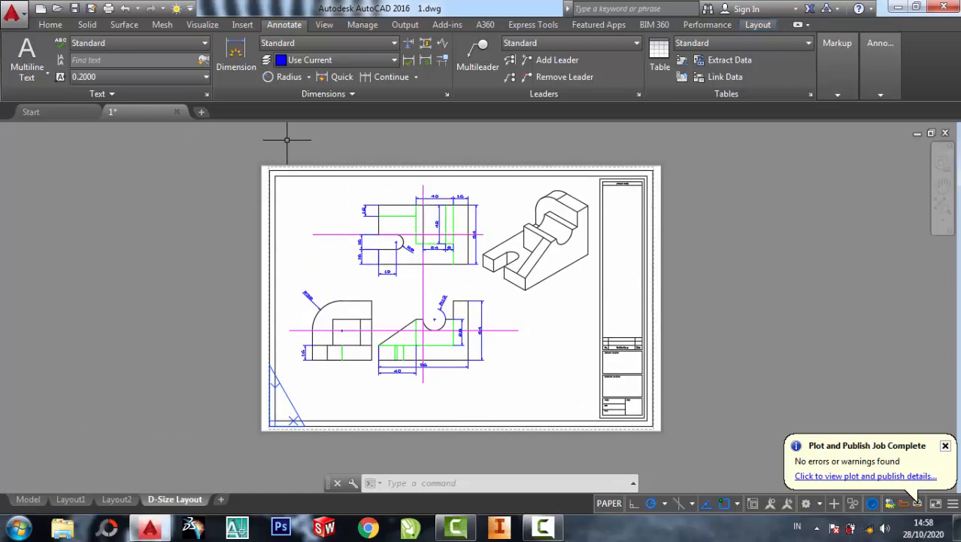
Start a new single-sheet plot of the D-Size Layout and assign the monochrome.ctb plot style table
{"action": "key", "text": "ctrl+p"}
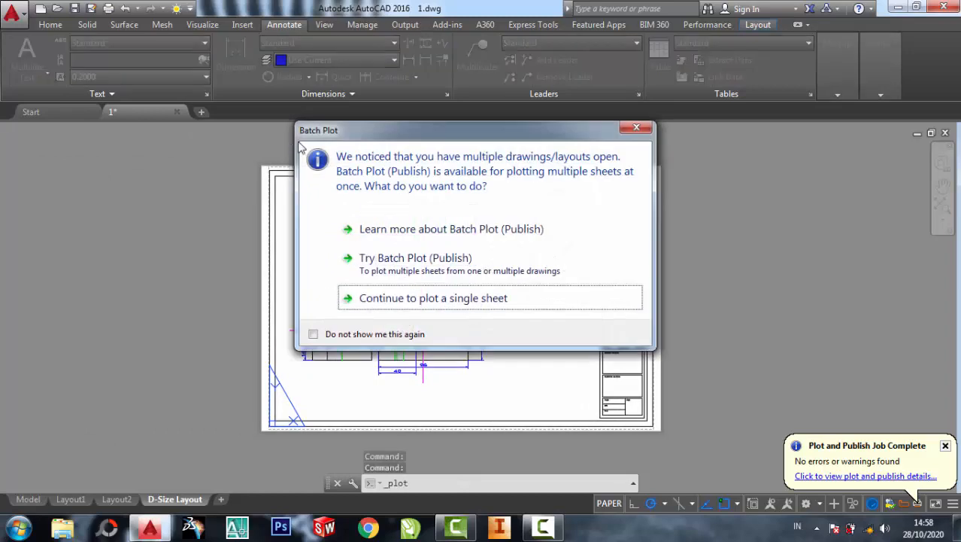
{"action": "left_click", "coordinate": [642, 130]}
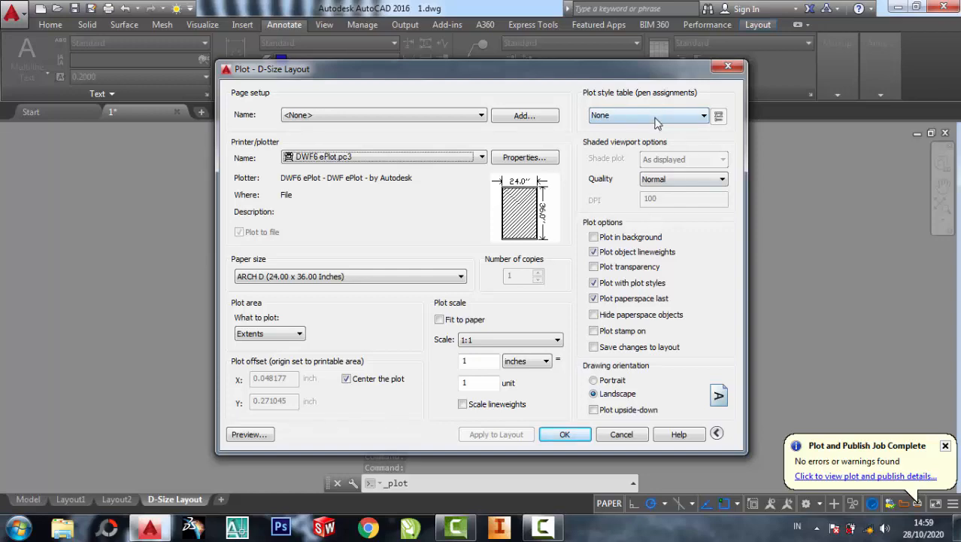
{"action": "left_click", "coordinate": [654, 120]}
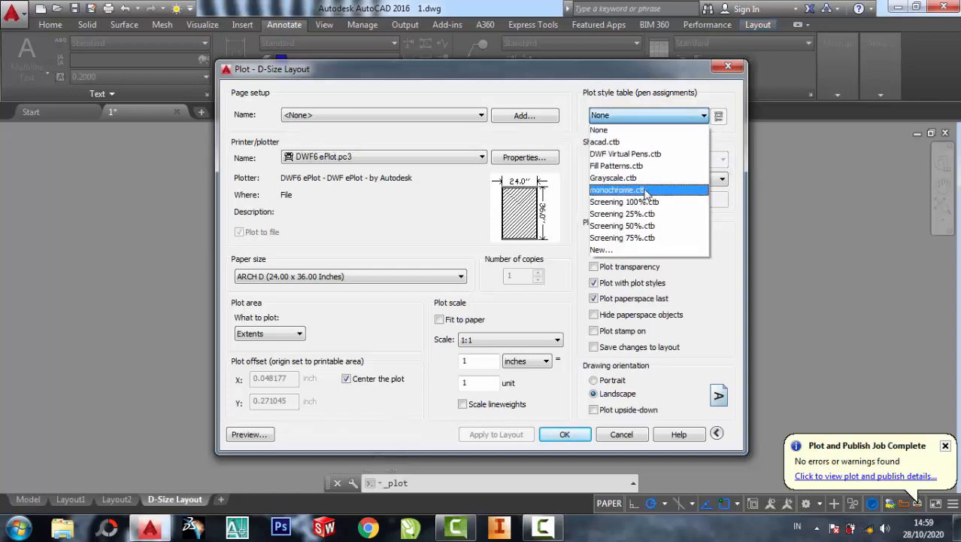
{"action": "left_click", "coordinate": [646, 190]}
Check the lineweights assigned to Color 7 and Color 5 in the plot style table, and leave the editor without saving
{"action": "left_click", "coordinate": [719, 115]}
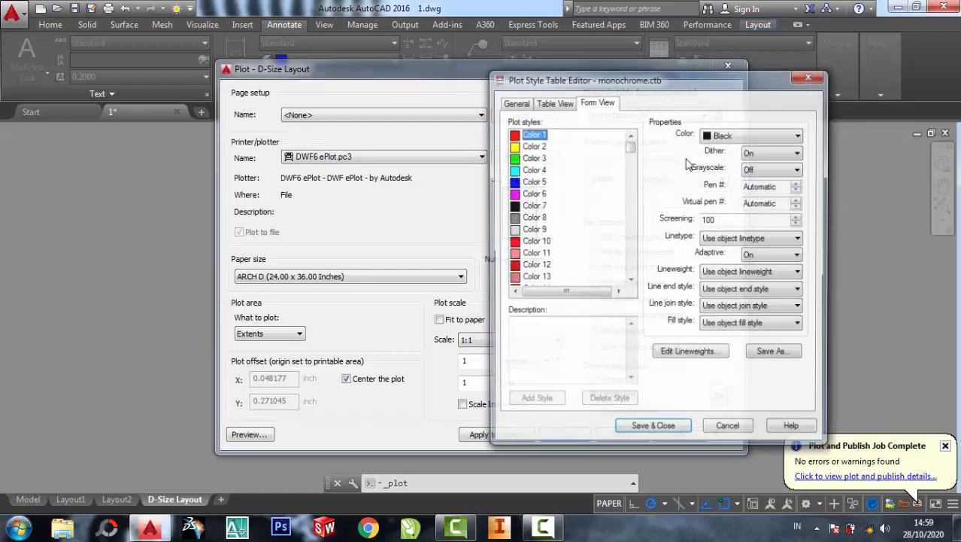
{"action": "left_click", "coordinate": [522, 204]}
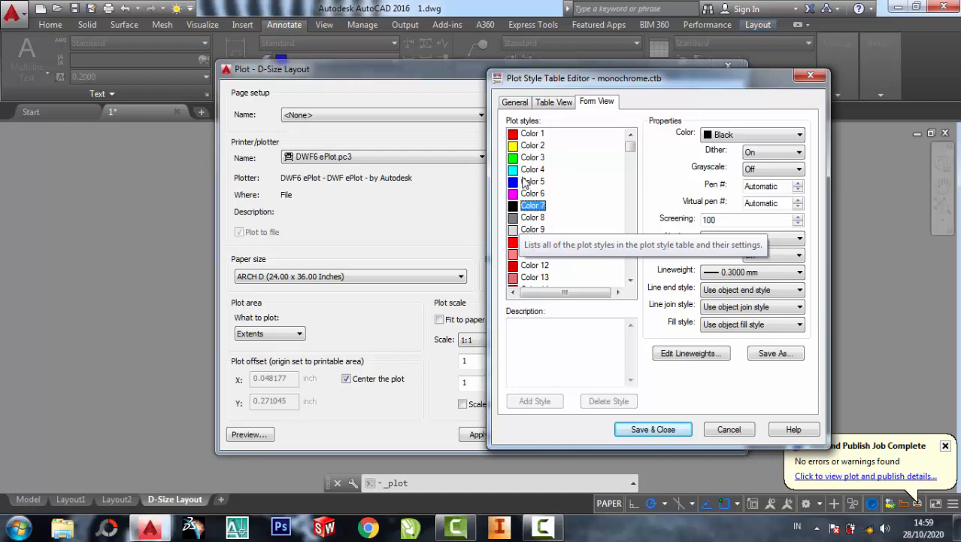
{"action": "left_click", "coordinate": [524, 182]}
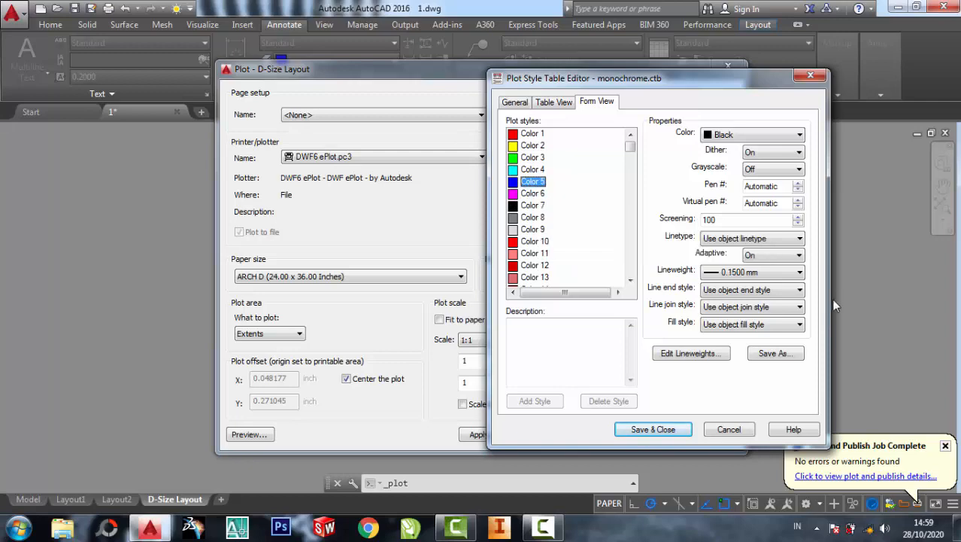
{"action": "left_click", "coordinate": [728, 429]}
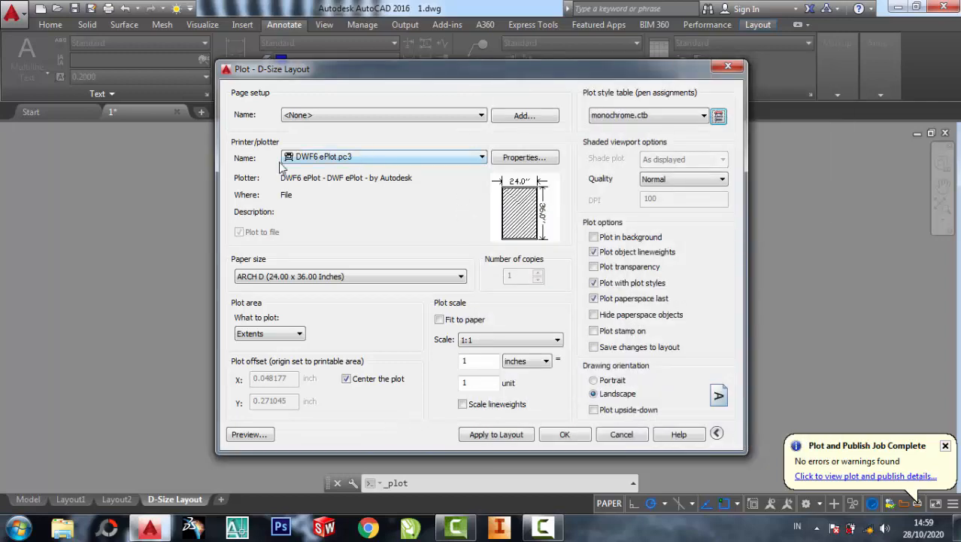
Choose the PublishToWeb JPG.pc3 plotter with the VGA (480.00 x 640.00 Pixels) paper size
{"action": "left_click", "coordinate": [367, 157]}
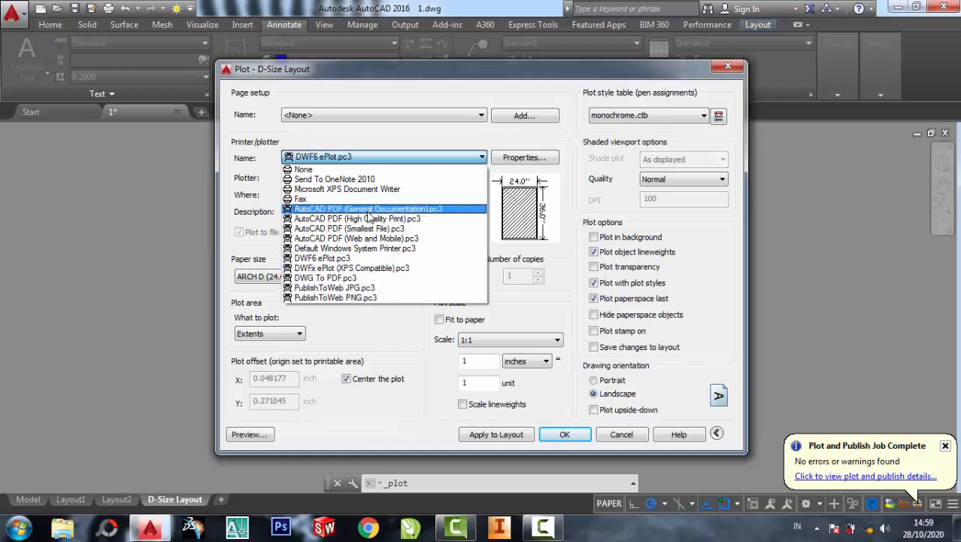
{"action": "left_click", "coordinate": [373, 288]}
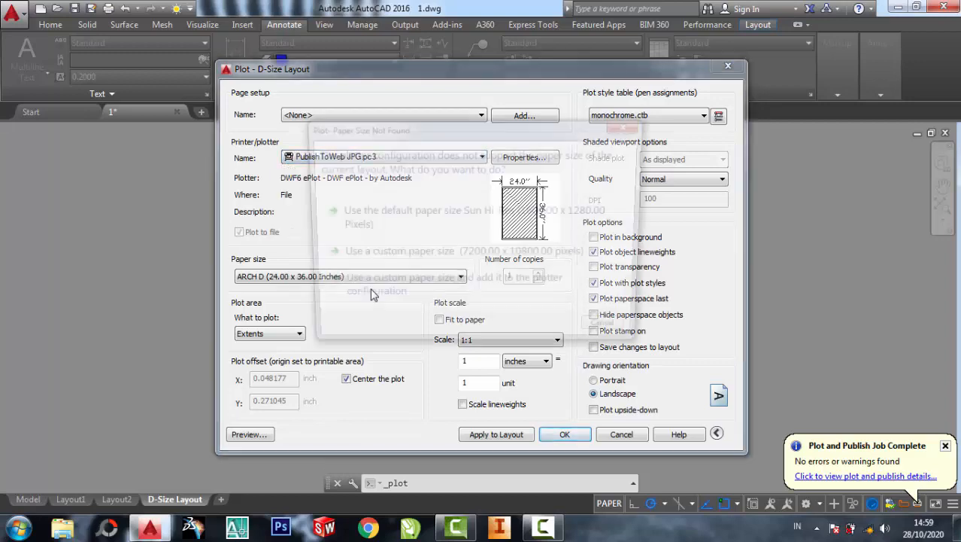
{"action": "left_click", "coordinate": [421, 224]}
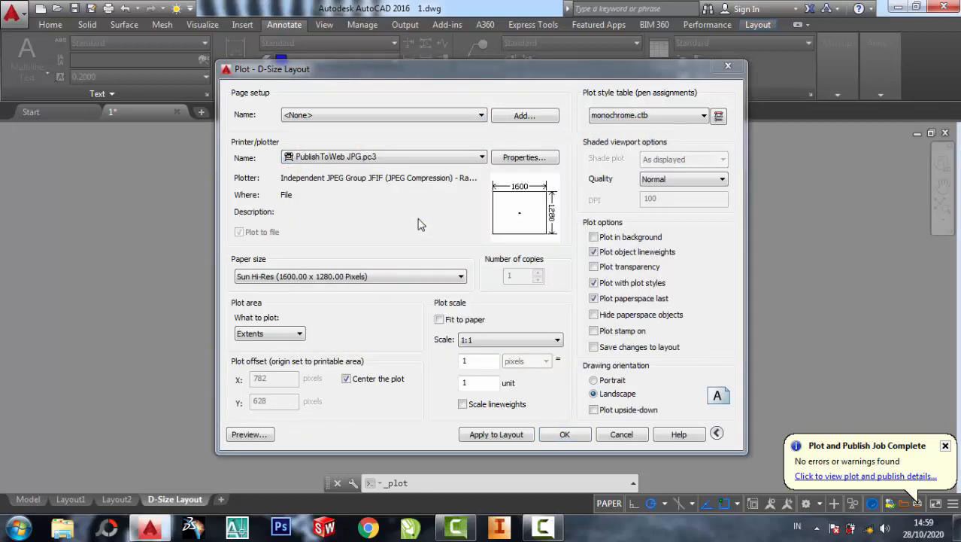
{"action": "left_click", "coordinate": [388, 278]}
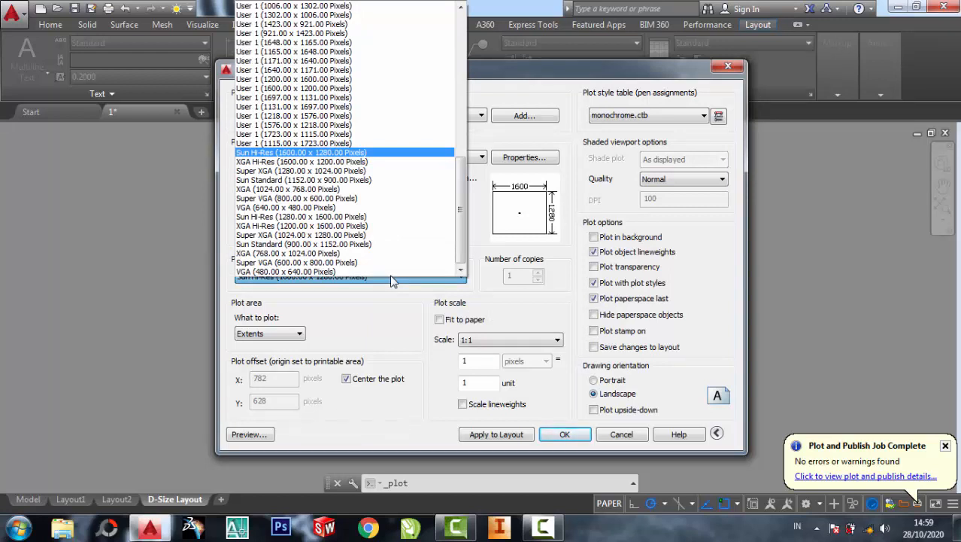
{"action": "left_click", "coordinate": [301, 271]}
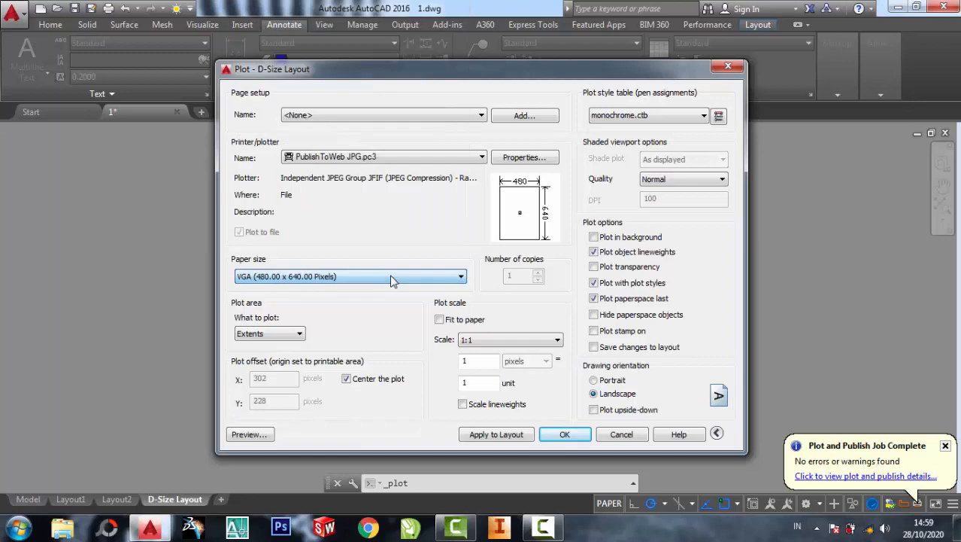
Set the plot area to a window spanning opposite corners of the sheet's outer border
{"action": "left_click", "coordinate": [285, 336]}
{"action": "left_click", "coordinate": [256, 376]}
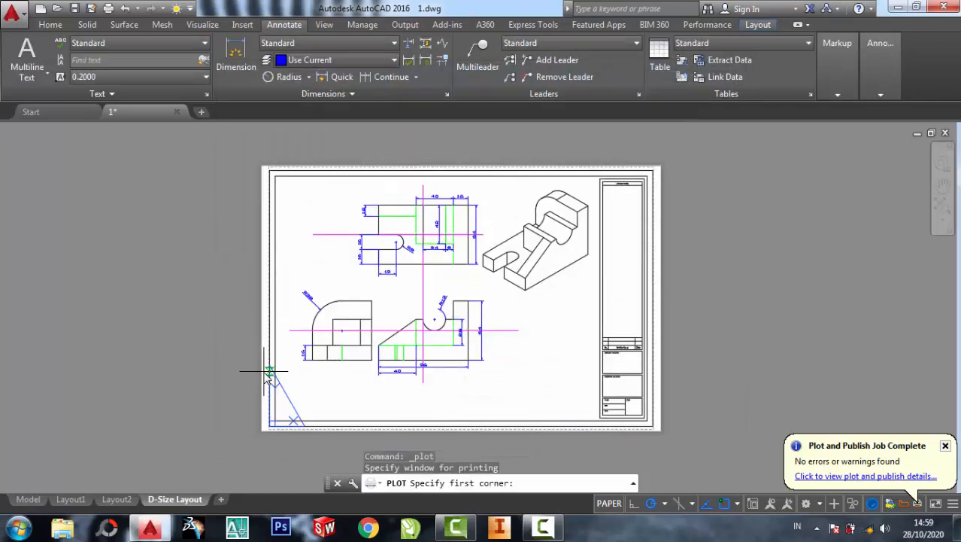
{"action": "left_click", "coordinate": [270, 170]}
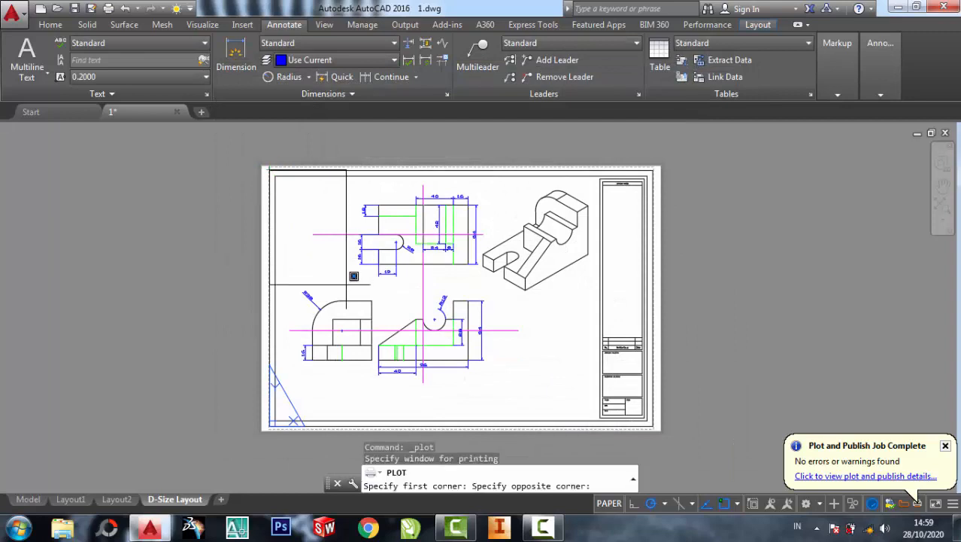
{"action": "left_click", "coordinate": [654, 426]}
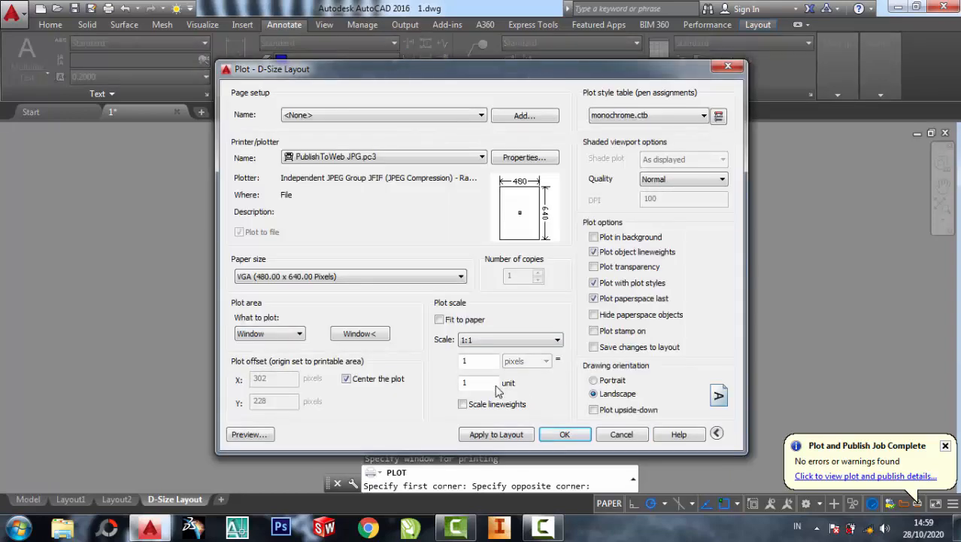
Fit the plot to the paper and compare portrait with landscape orientation, keeping landscape
{"action": "left_click", "coordinate": [441, 321]}
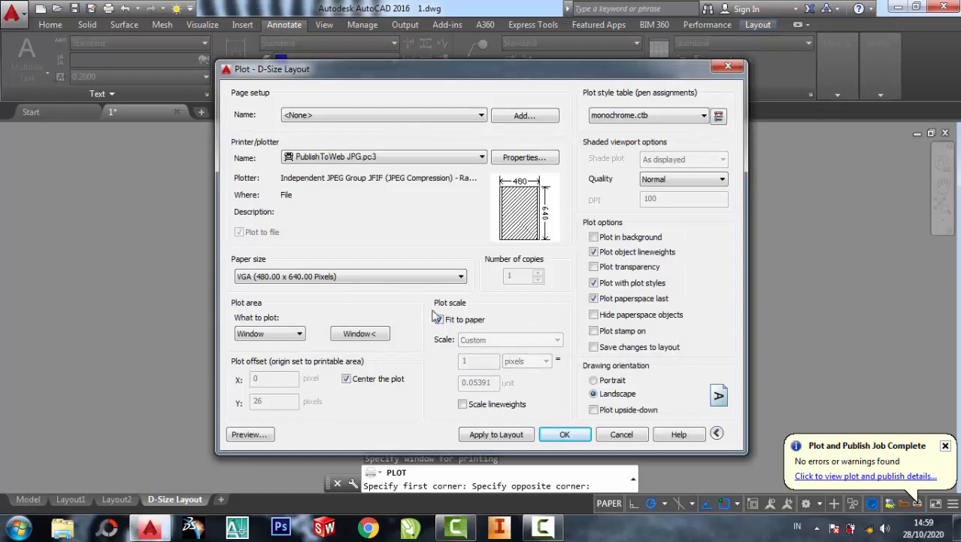
{"action": "left_click", "coordinate": [600, 380]}
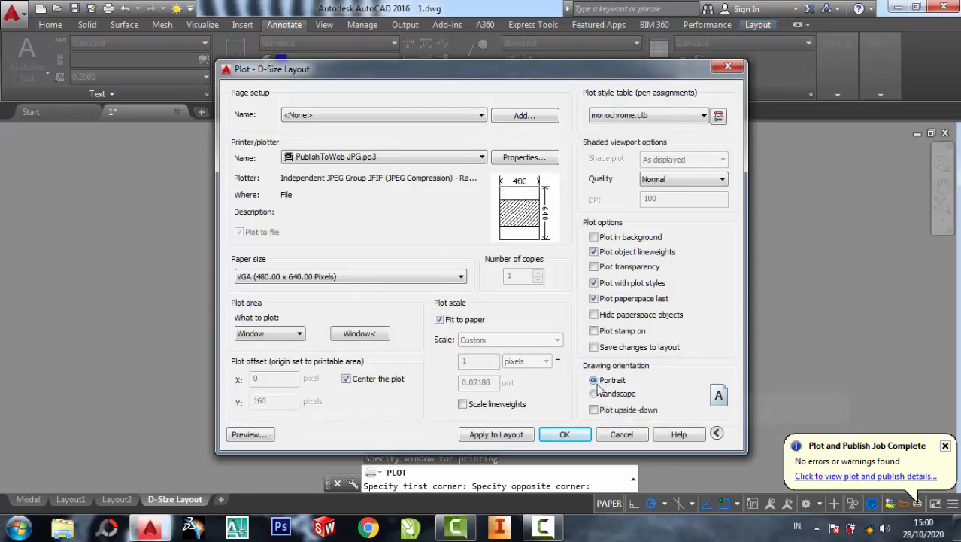
{"action": "left_click", "coordinate": [595, 393]}
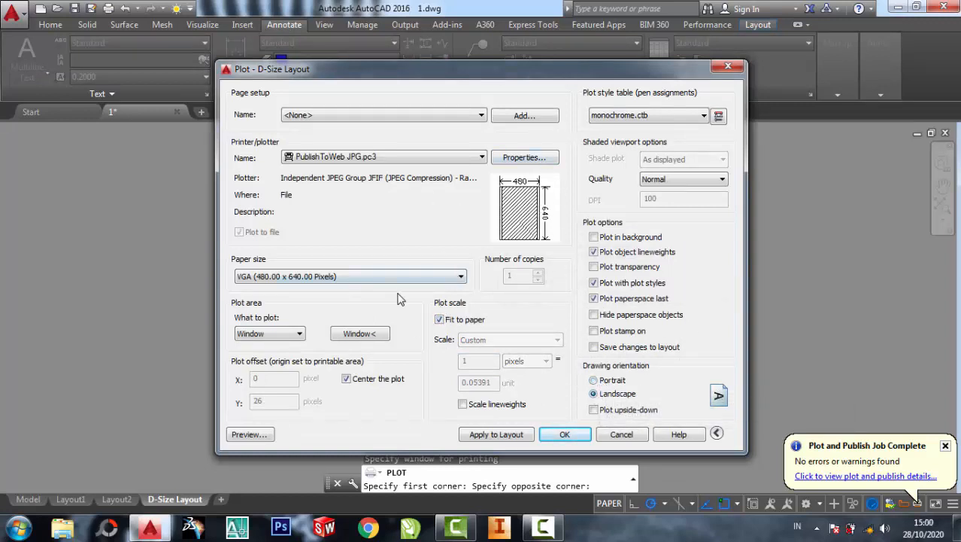
Preview the whole sheet as it will plot, and return to the plot settings
{"action": "left_click", "coordinate": [249, 434]}
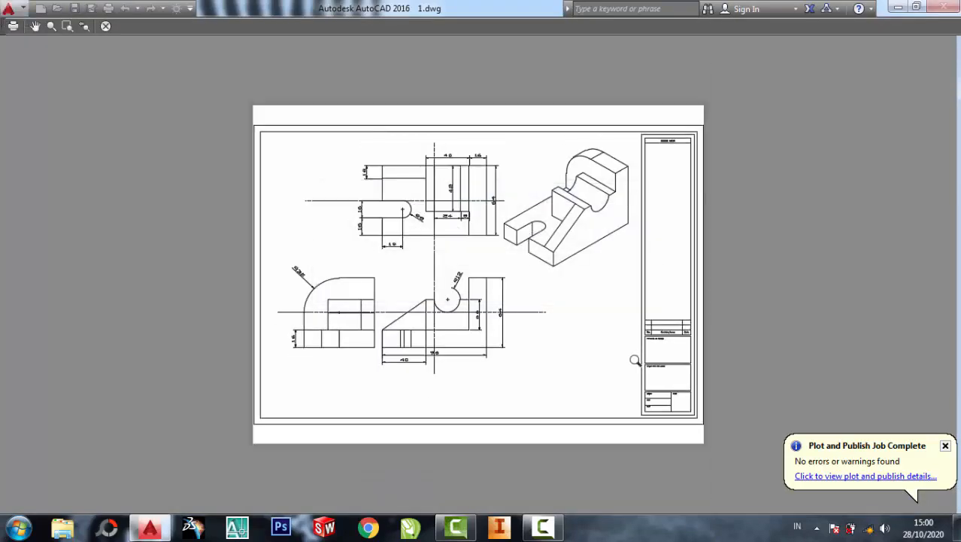
{"action": "right_click", "coordinate": [455, 230]}
{"action": "left_click", "coordinate": [483, 244]}
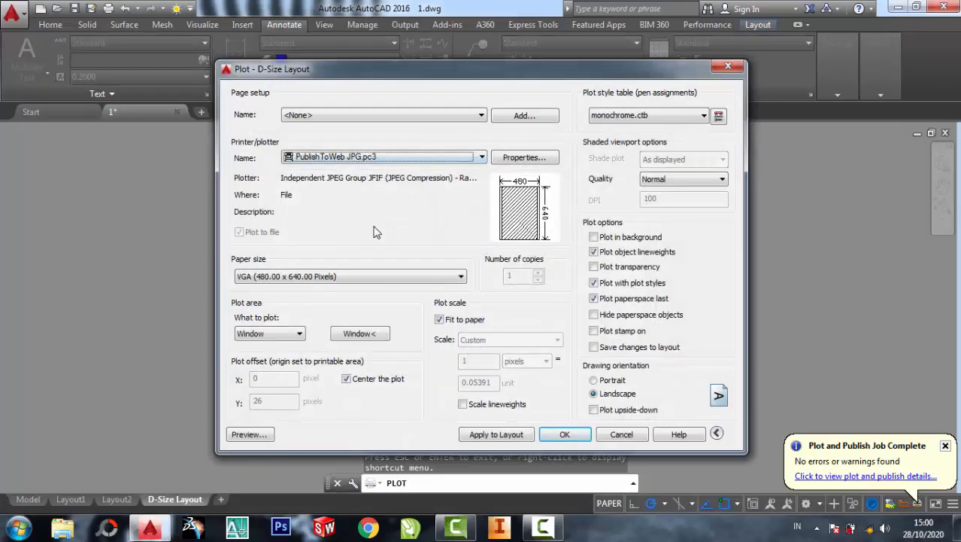
Review the available paper sizes and plotters, keeping VGA (480.00 x 640.00 Pixels) and PublishToWeb JPG.pc3
{"action": "left_click", "coordinate": [372, 277]}
{"action": "scroll", "coordinate": [342, 203], "scroll_direction": "up", "scroll_amount": 10}
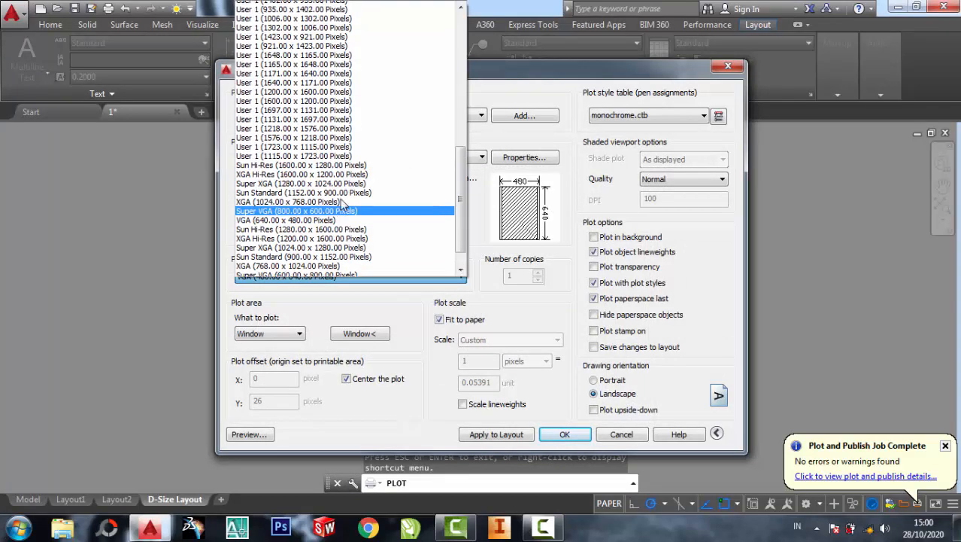
{"action": "scroll", "coordinate": [314, 143], "scroll_direction": "up", "scroll_amount": 1}
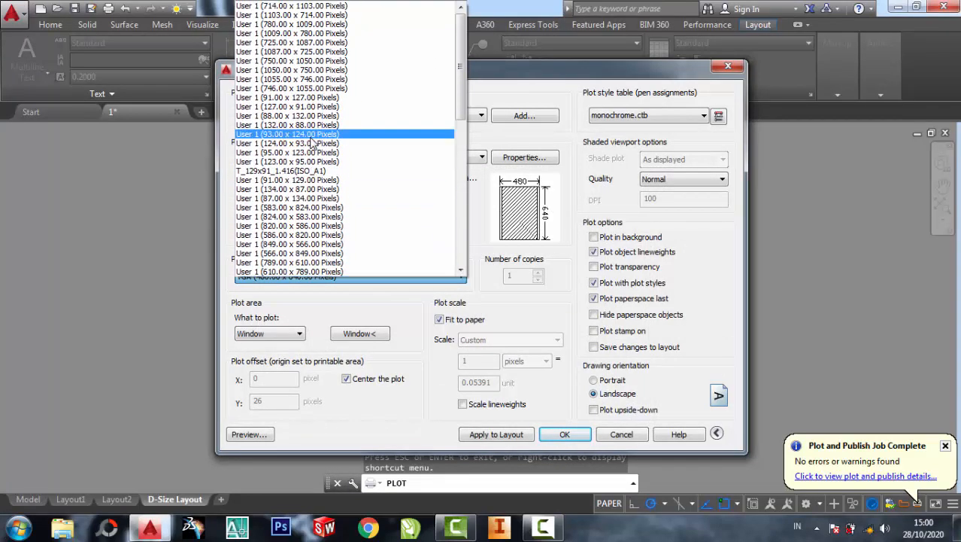
{"action": "scroll", "coordinate": [386, 113], "scroll_direction": "down", "scroll_amount": 15}
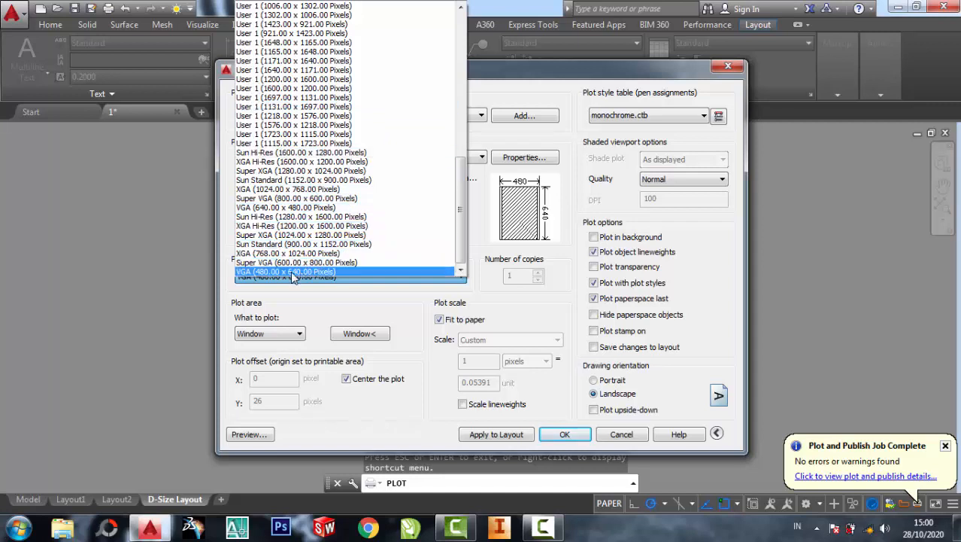
{"action": "left_click", "coordinate": [545, 305]}
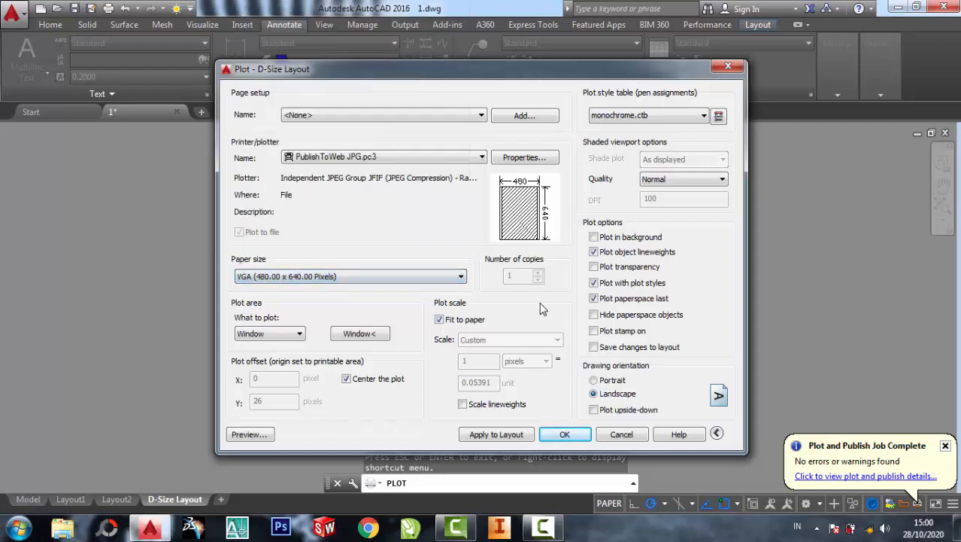
{"action": "left_click", "coordinate": [417, 154]}
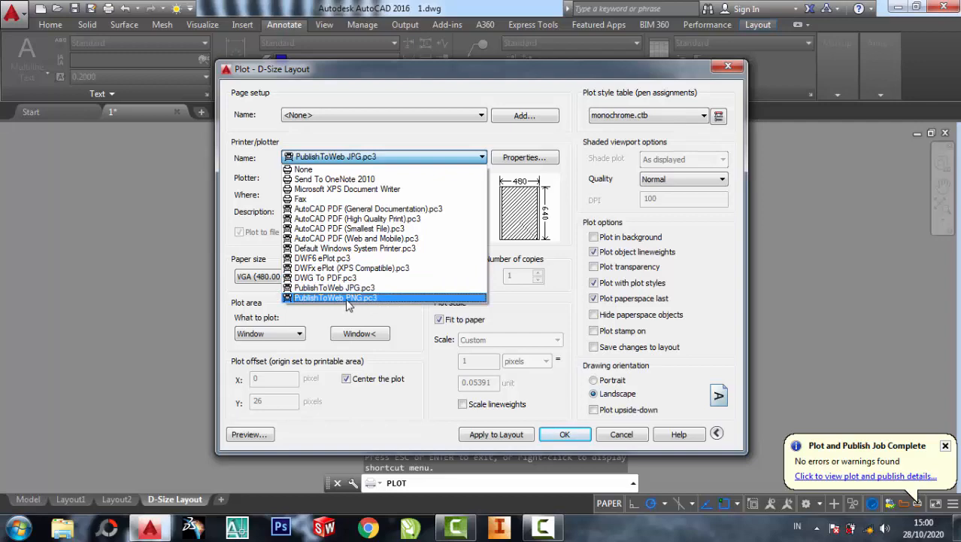
{"action": "left_click", "coordinate": [387, 288]}
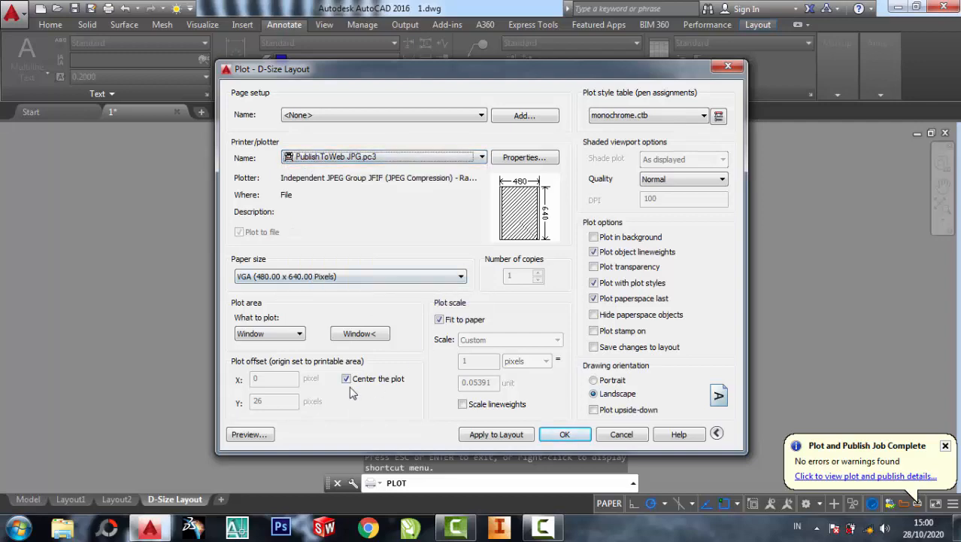
Redefine the plot window from the outer border's upper-left corner to its lower-right corner
{"action": "left_click", "coordinate": [361, 333]}
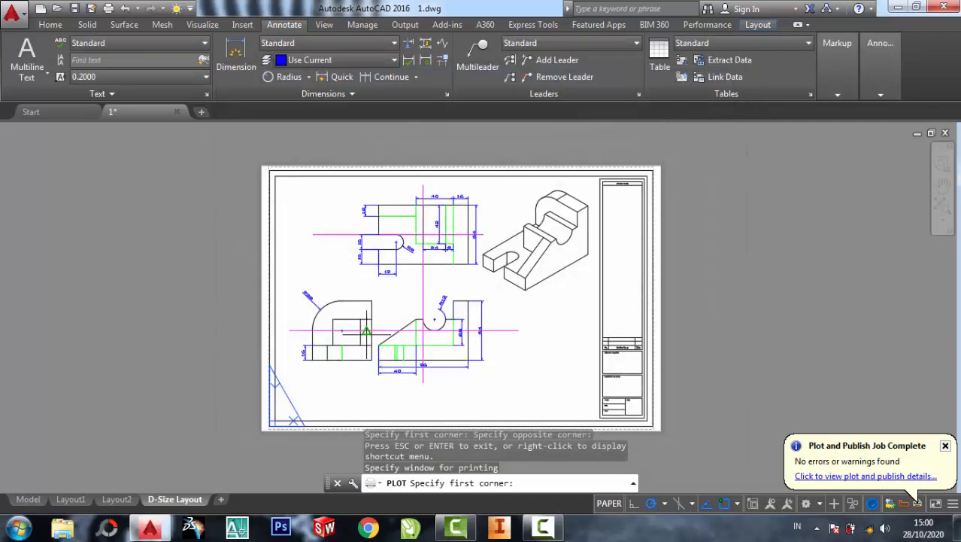
{"action": "left_click", "coordinate": [267, 168]}
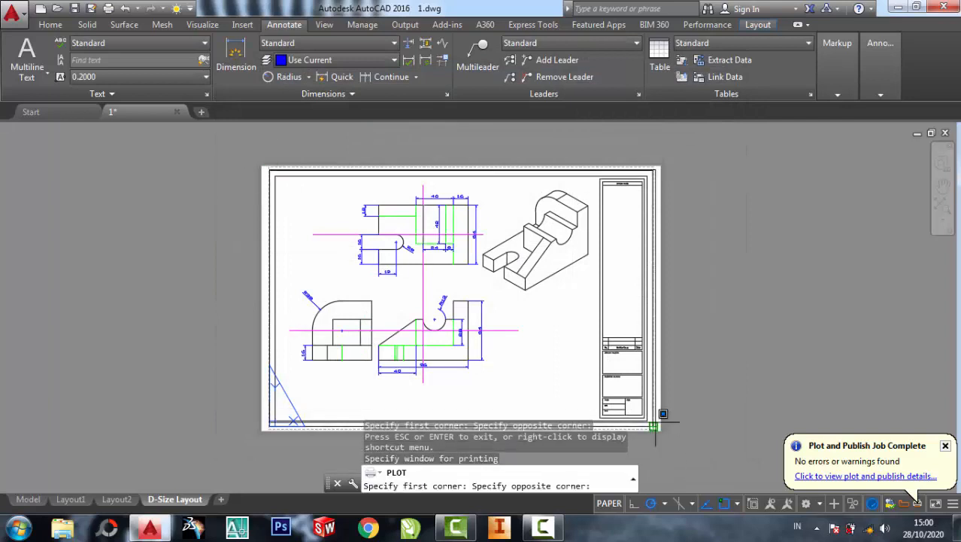
{"action": "left_click", "coordinate": [653, 426]}
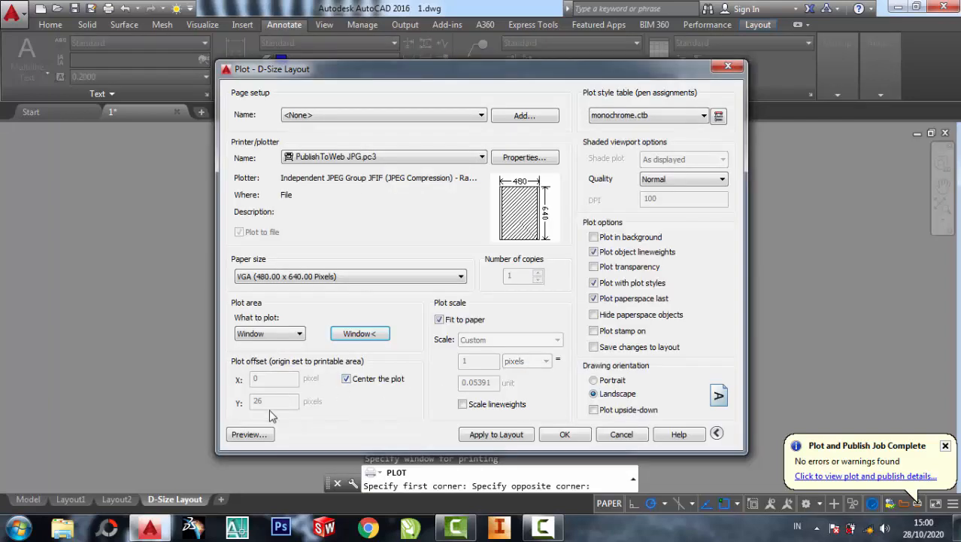
Preview the plot again, examine the border and the drawing views up close, and return to the plot settings
{"action": "left_click", "coordinate": [250, 435]}
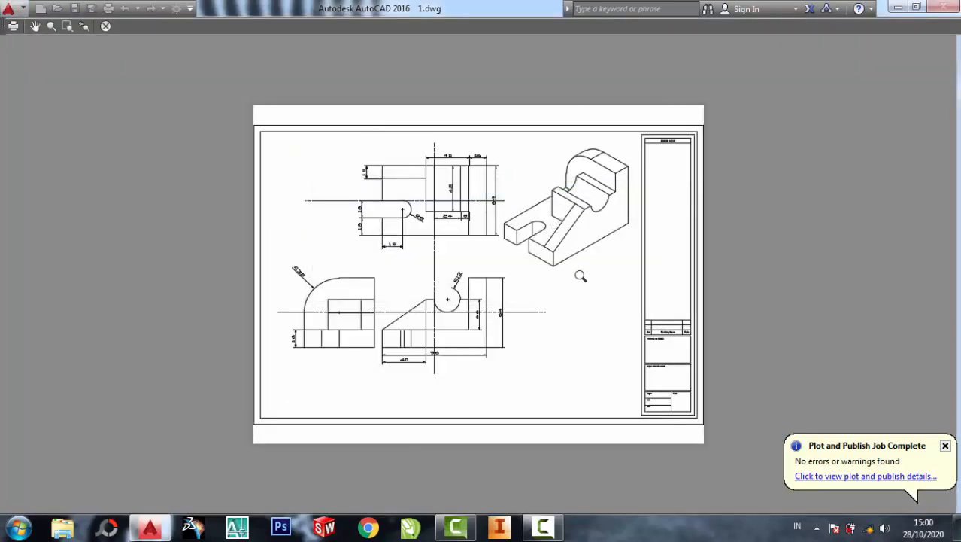
{"action": "left_click_drag", "start_coordinate": [707, 133], "coordinate": [638, 72]}
{"action": "left_click_drag", "start_coordinate": [688, 163], "coordinate": [581, 51]}
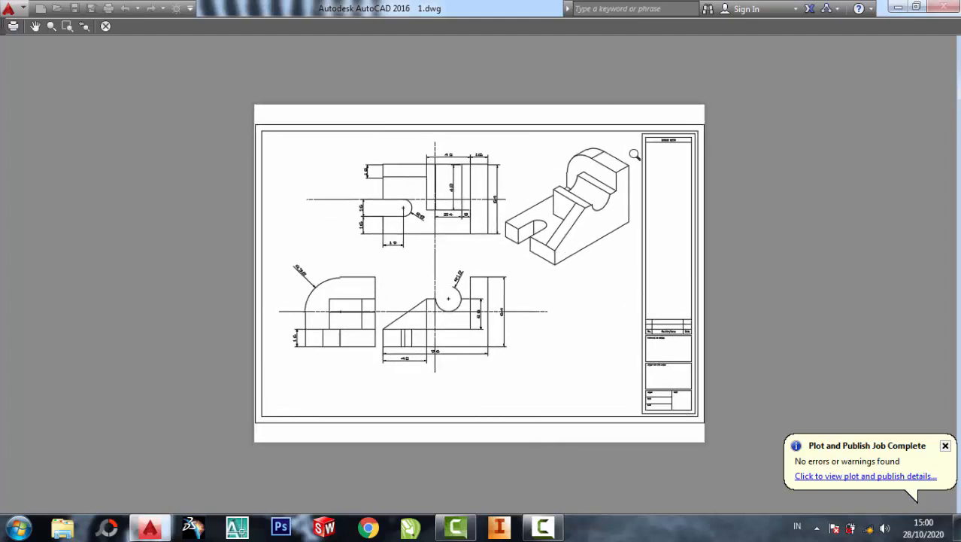
{"action": "scroll", "coordinate": [666, 155], "scroll_direction": "down", "scroll_amount": 2}
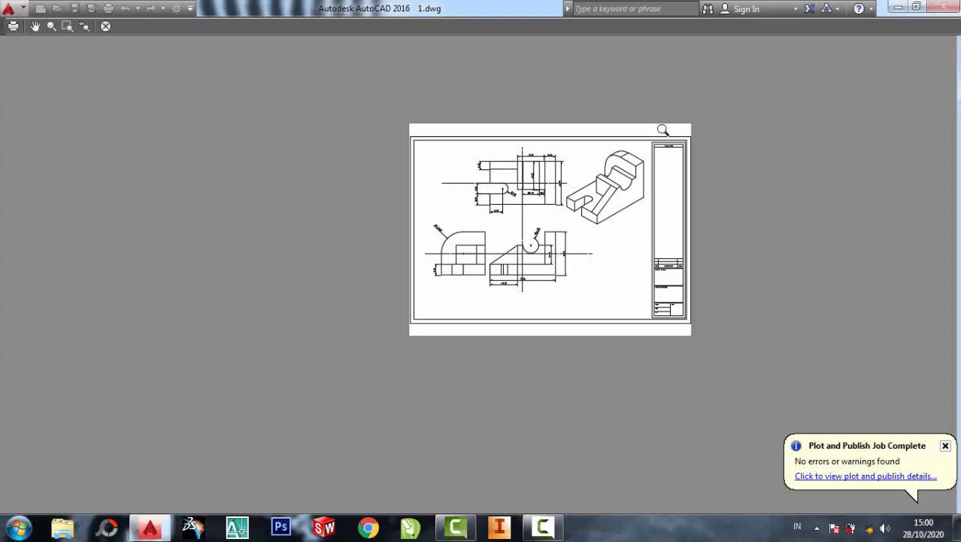
{"action": "left_click_drag", "start_coordinate": [663, 128], "coordinate": [577, 38]}
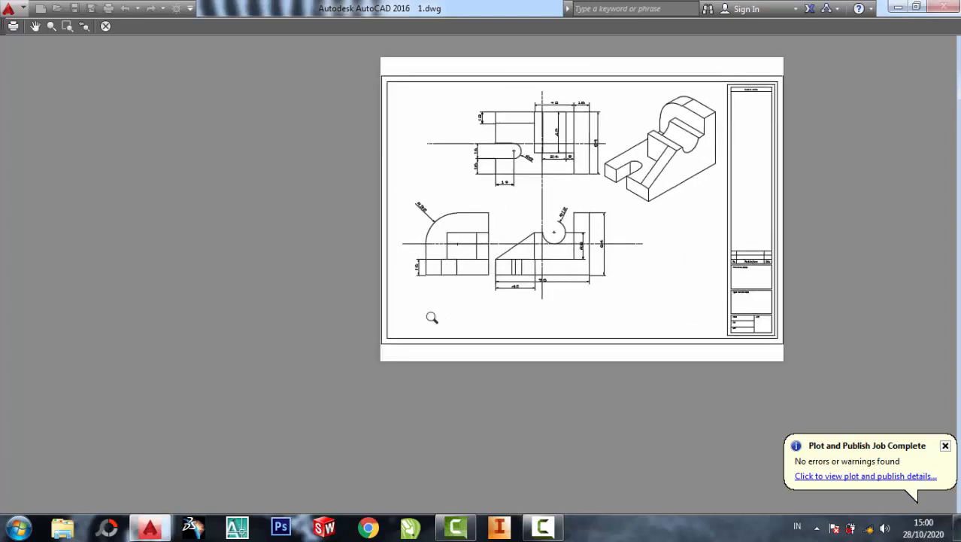
{"action": "left_click_drag", "start_coordinate": [431, 315], "coordinate": [410, 208]}
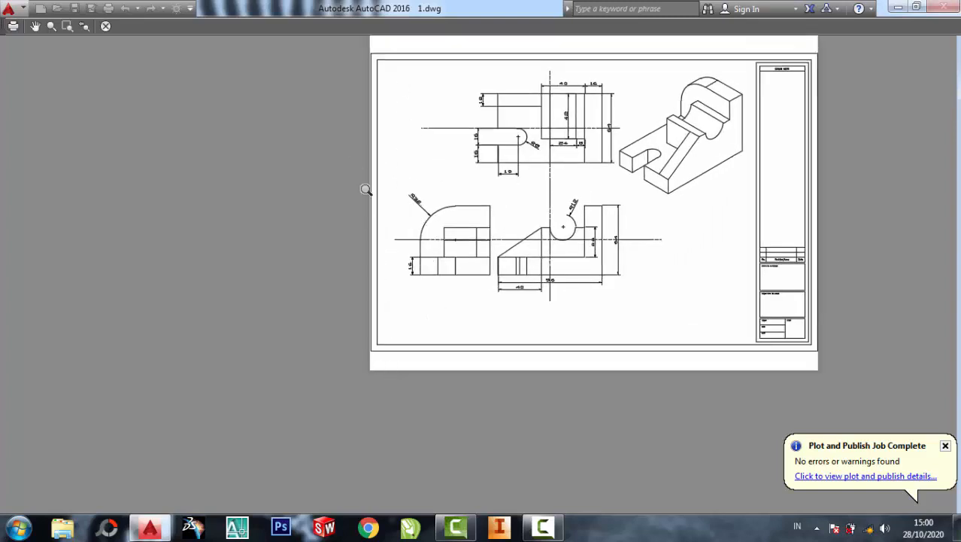
{"action": "right_click", "coordinate": [654, 161]}
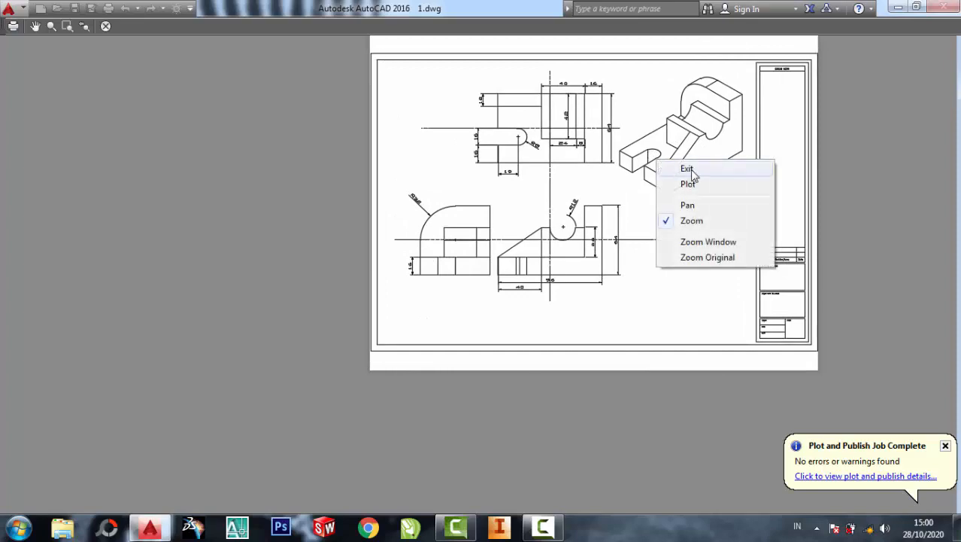
{"action": "left_click", "coordinate": [691, 169]}
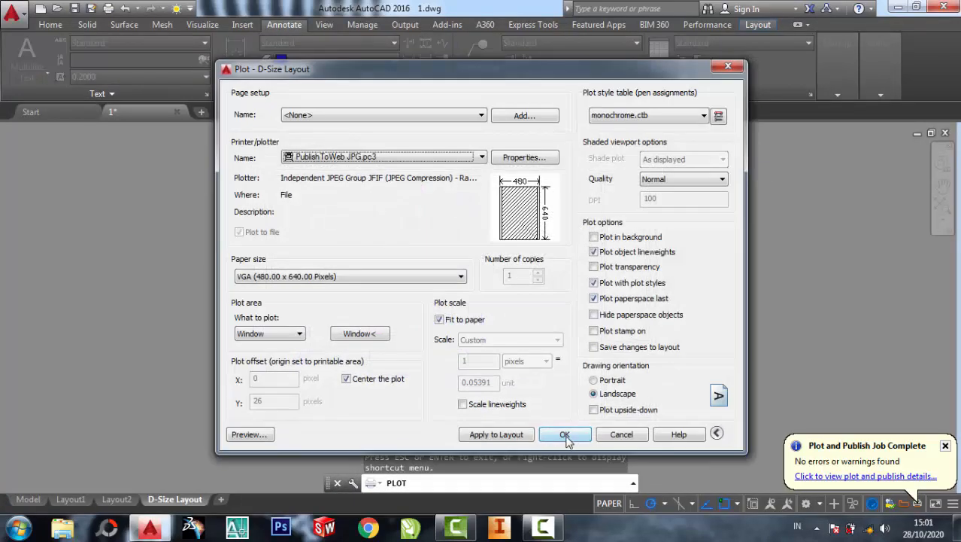
Start the JPG plot and choose the Desktop as the folder for the plot file
{"action": "left_click", "coordinate": [565, 434]}
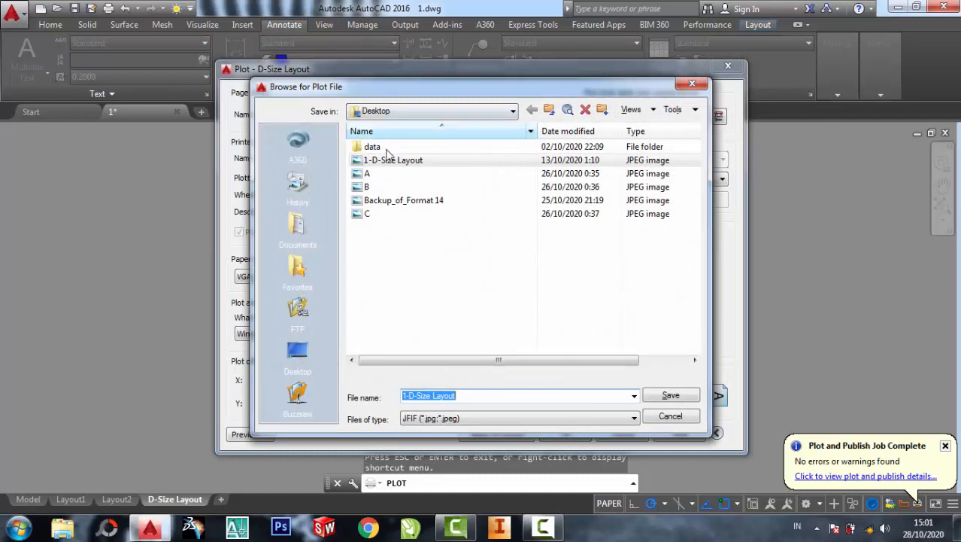
{"action": "left_click", "coordinate": [308, 354]}
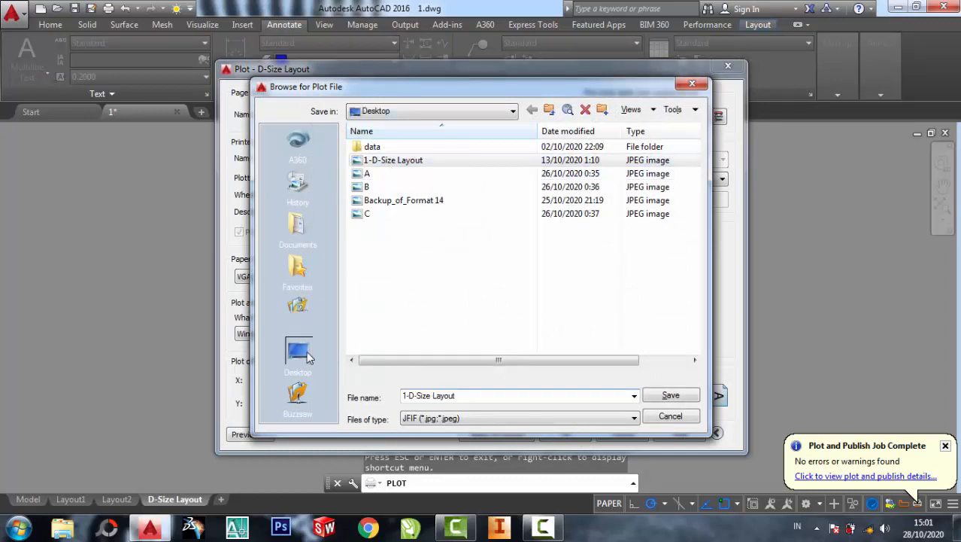